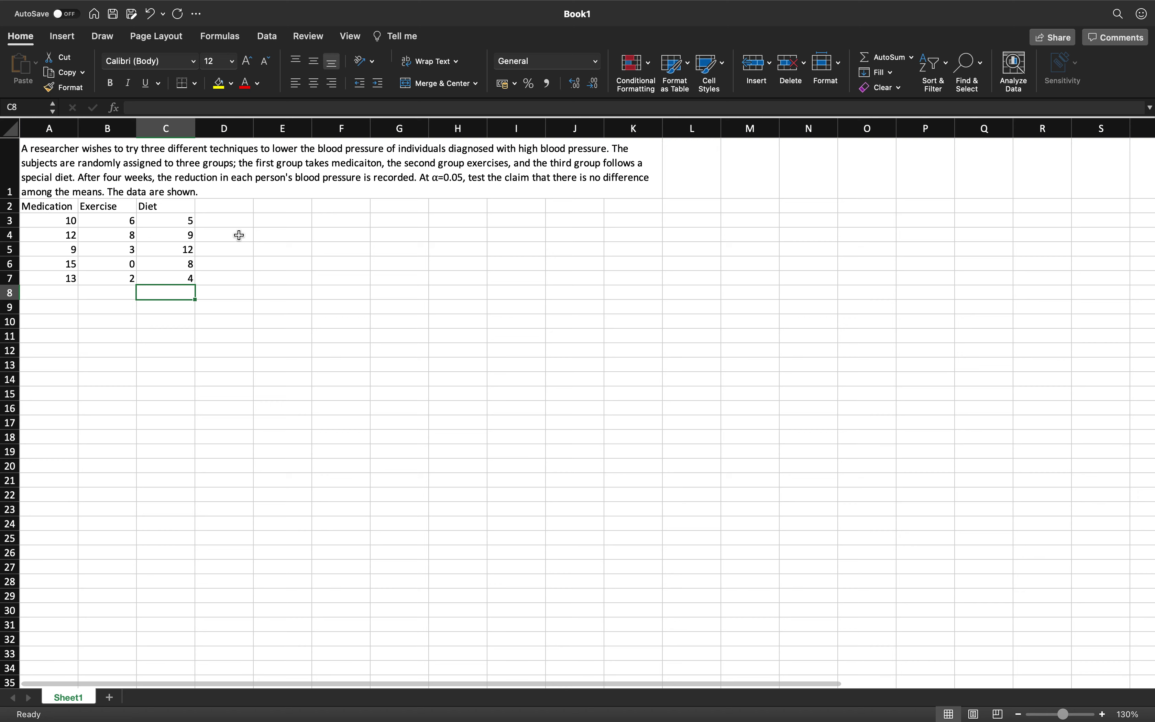
Step: Fix the typo in cell A1 so 'medicaiton' reads 'medication'
{"action": "left_click", "coordinate": [85, 186]}
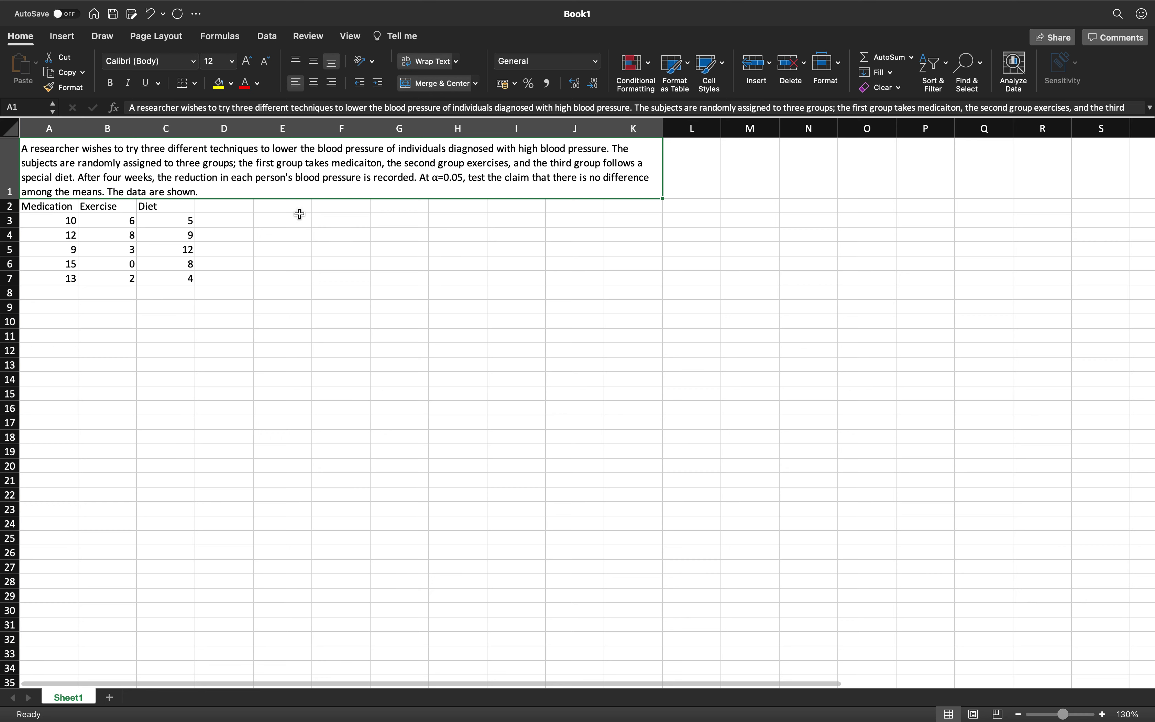
{"action": "double_click", "coordinate": [359, 164]}
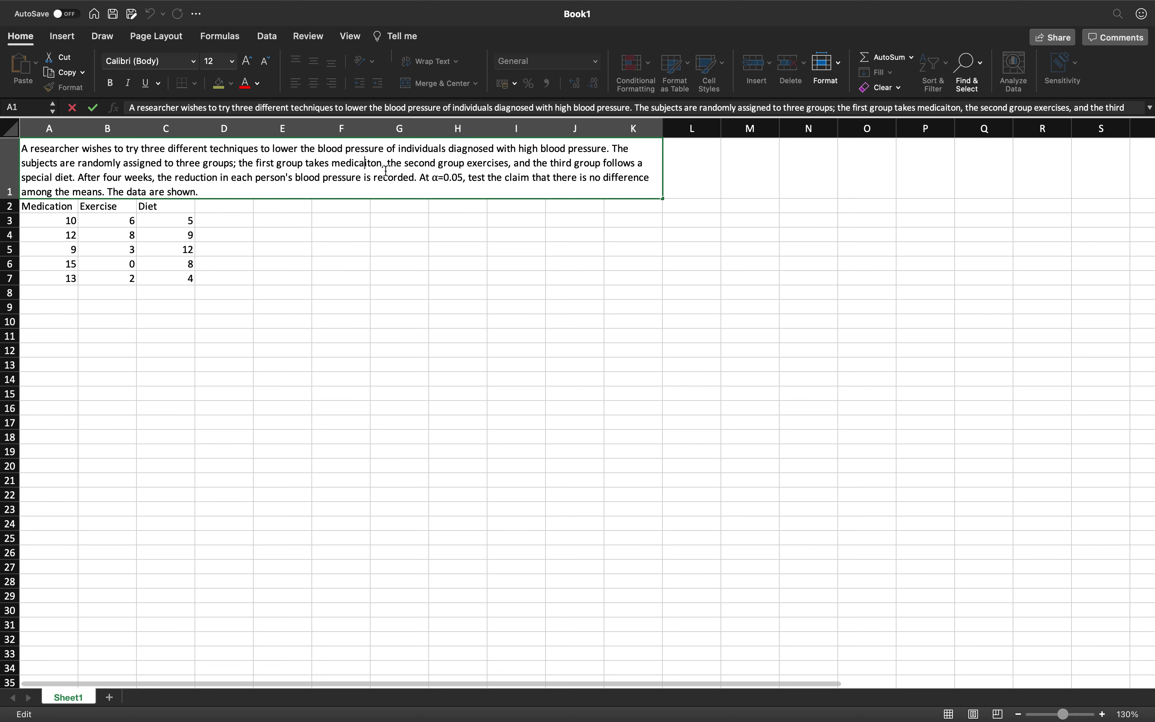
{"action": "type", "text": "ti"}
{"action": "key", "text": "Return"}
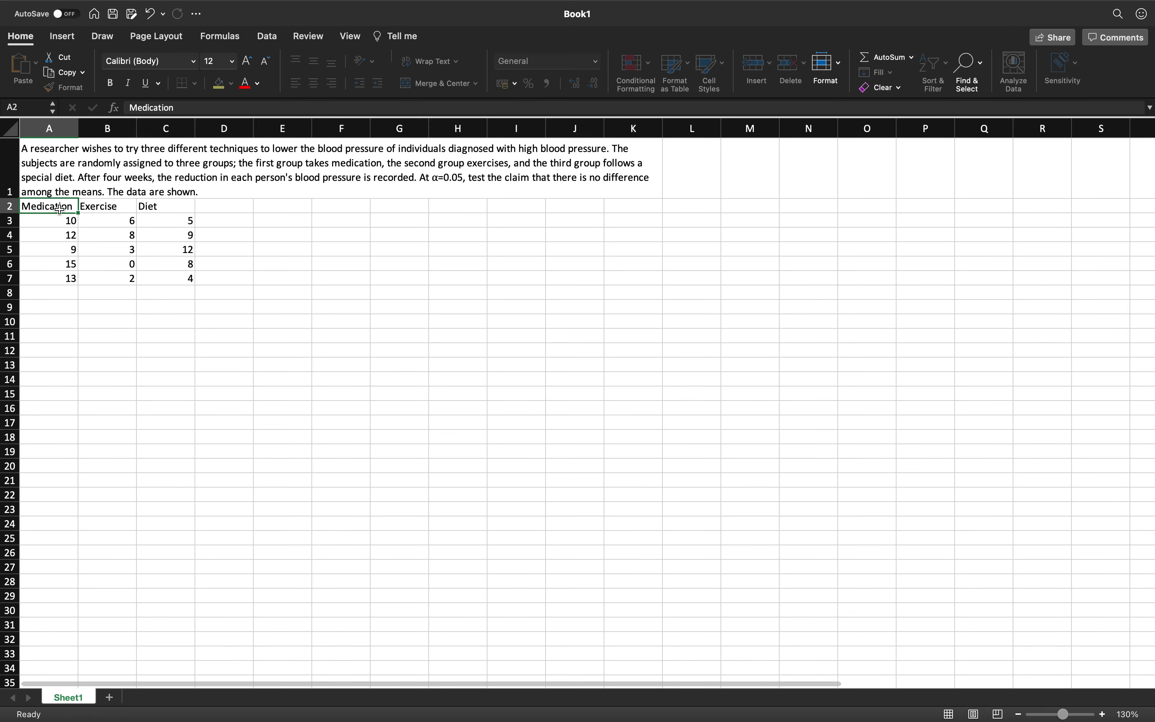
{"action": "key", "text": "shift+Down"}
{"action": "key", "text": "shift+Down"}
{"action": "key", "text": "shift+Down"}
{"action": "key", "text": "shift+Down"}
{"action": "key", "text": "shift+Down"}
{"action": "key", "text": "shift+Down"}
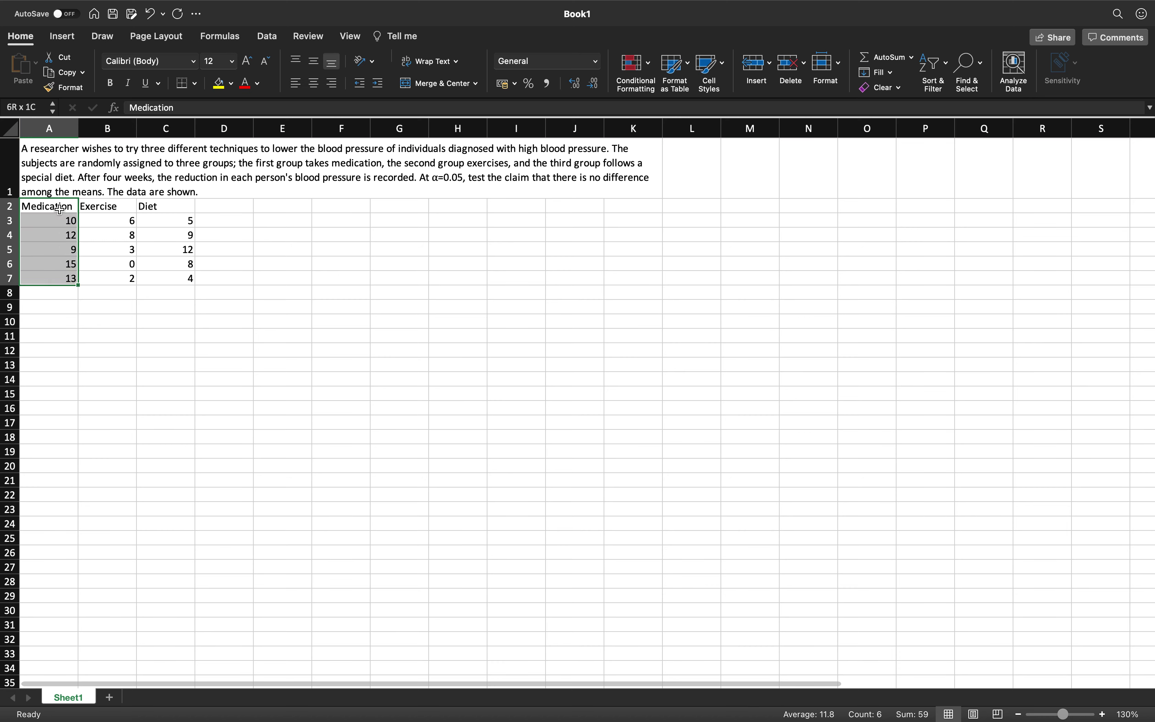
{"action": "left_click", "coordinate": [114, 201]}
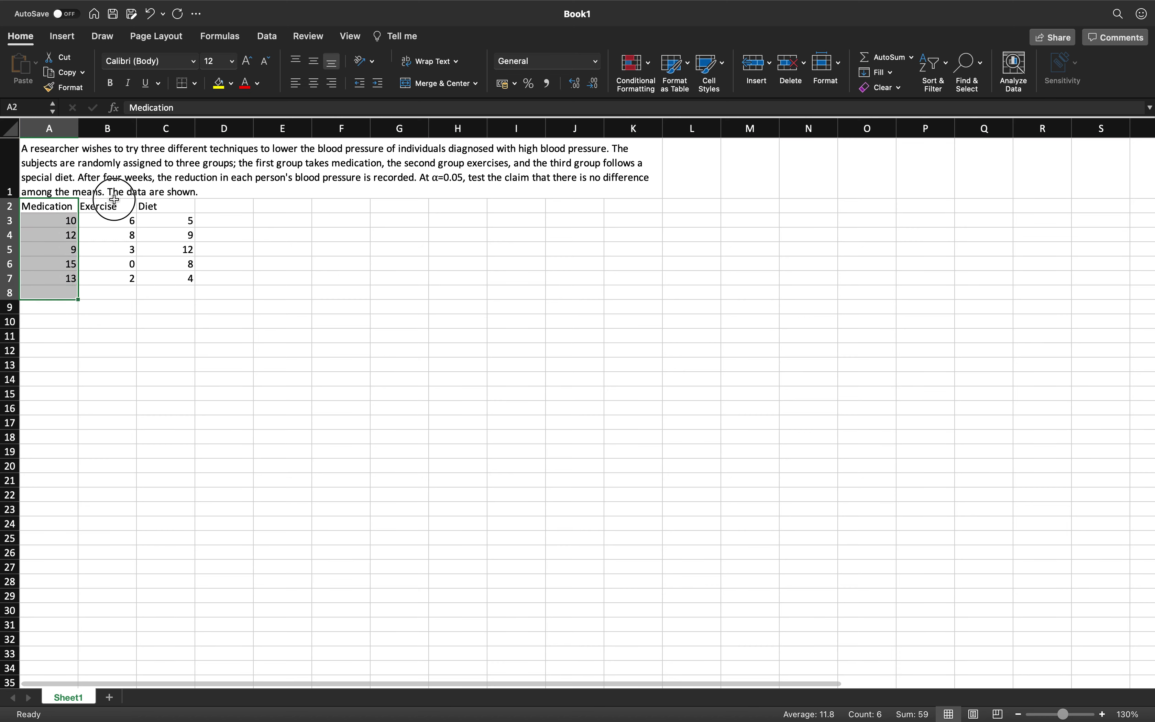
{"action": "left_click", "coordinate": [151, 212]}
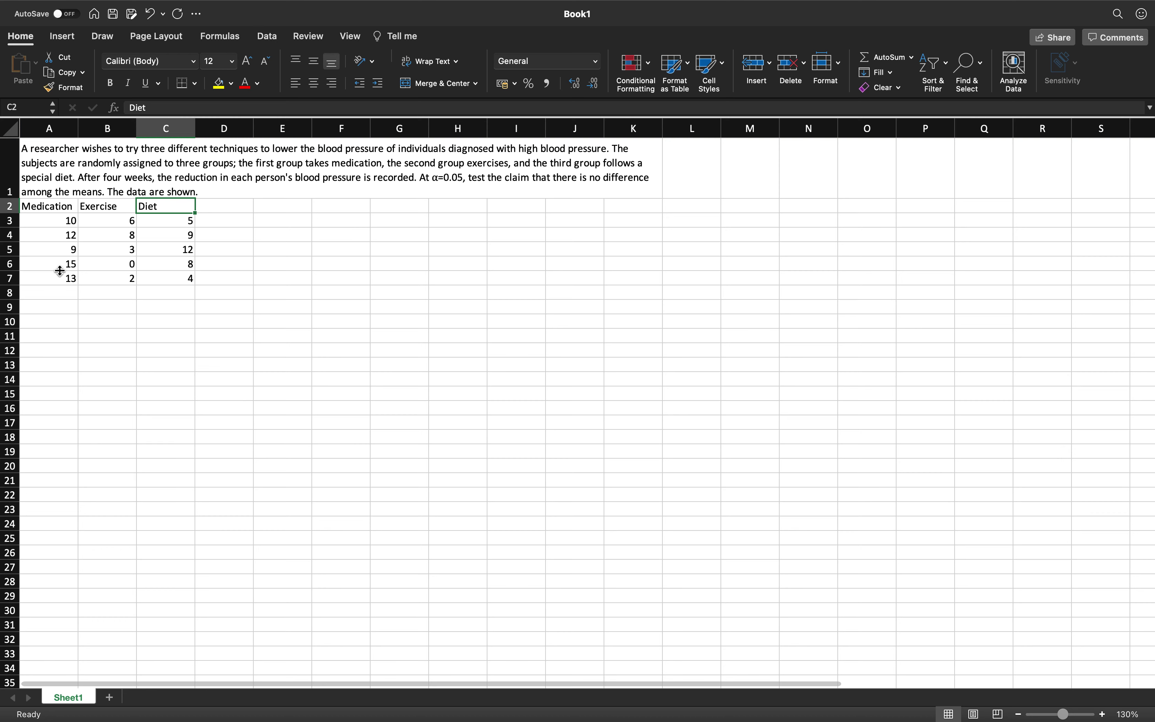
{"action": "left_click", "coordinate": [53, 302]}
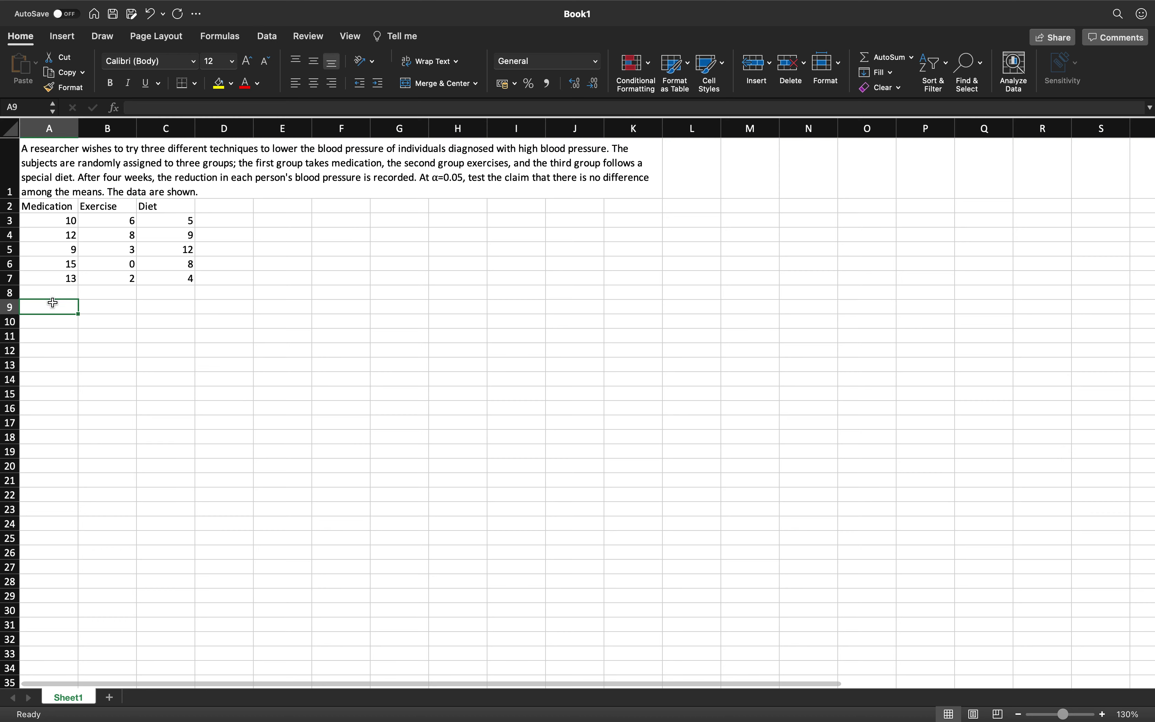
Step: Enter 'Step 1:' in A9 and start A10 with 'Ho' plus a μ symbol from the Character Viewer
{"action": "type", "text": "Step "}
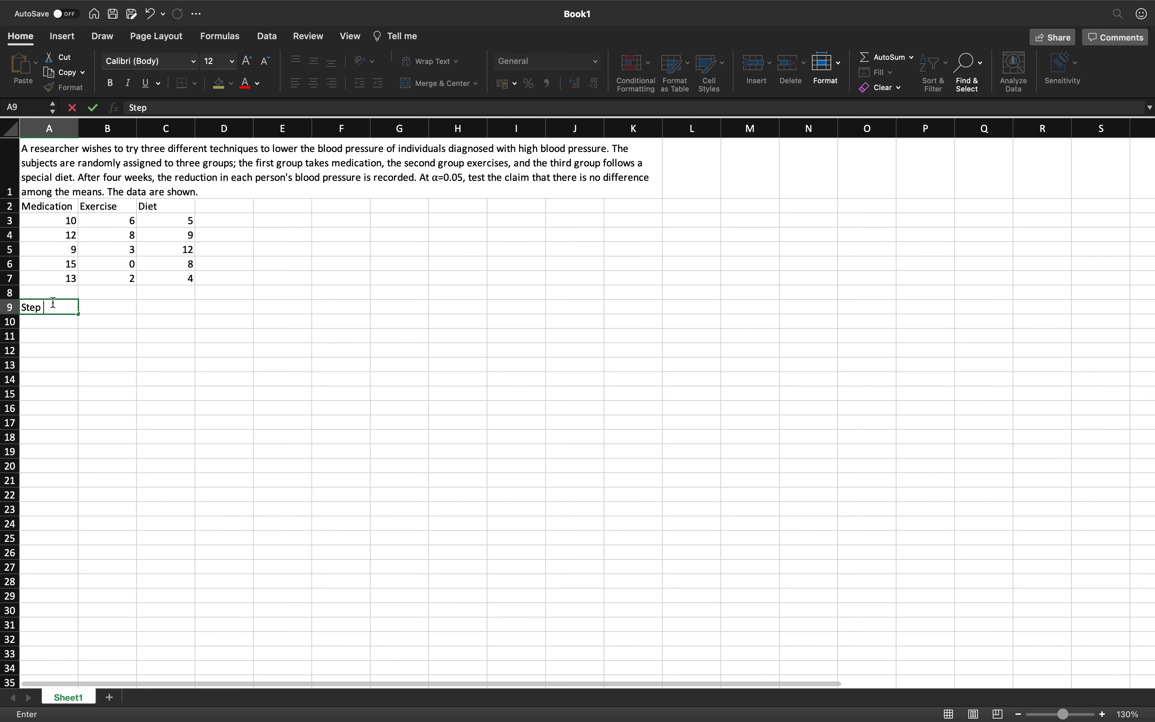
{"action": "type", "text": "1:"}
{"action": "key", "text": "Return"}
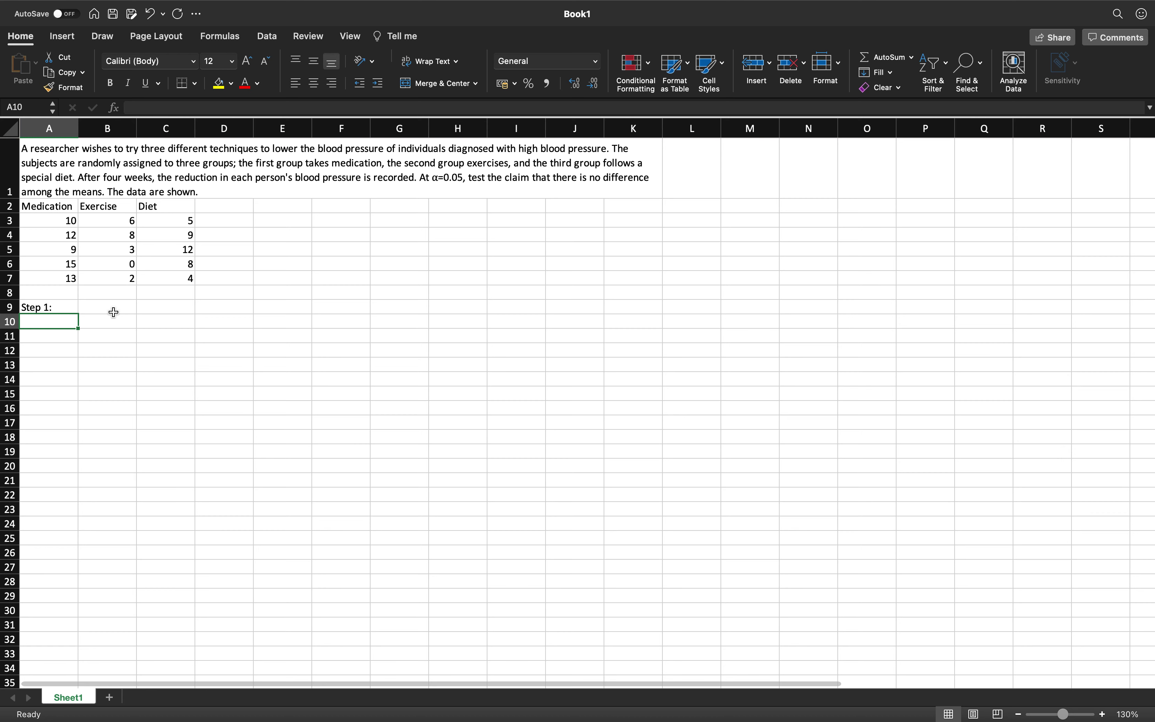
{"action": "type", "text": "Ho:"}
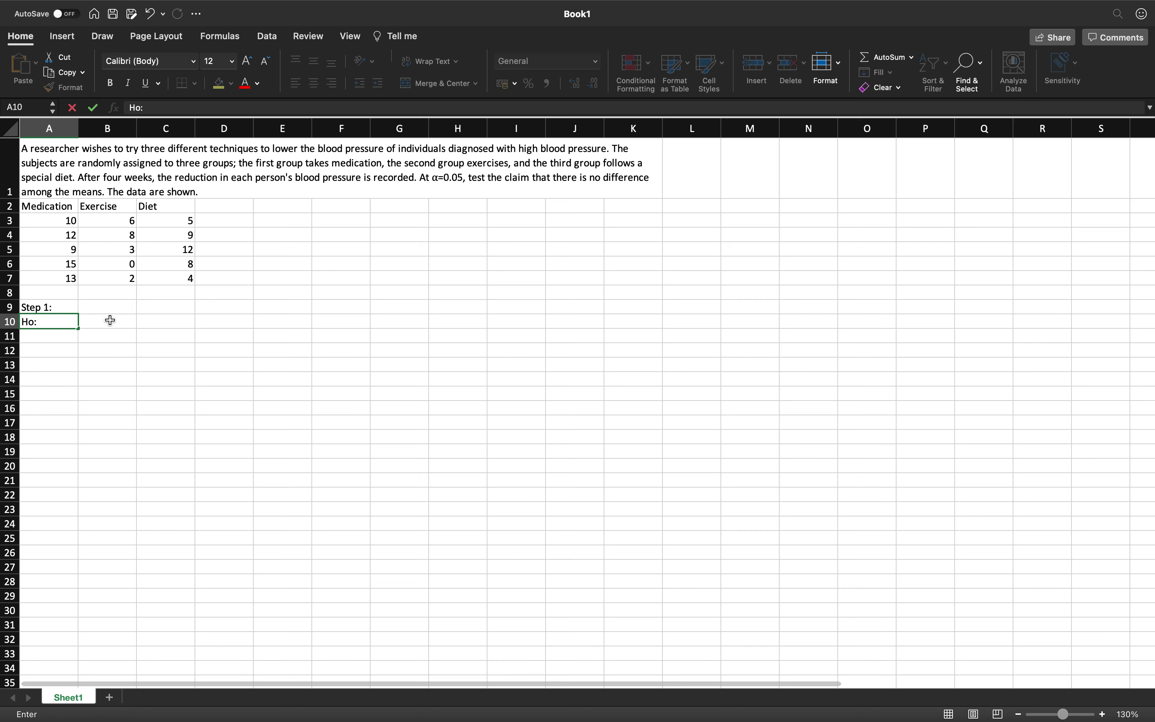
{"action": "left_click", "coordinate": [58, 326]}
{"action": "key", "text": "ctrl+super+space"}
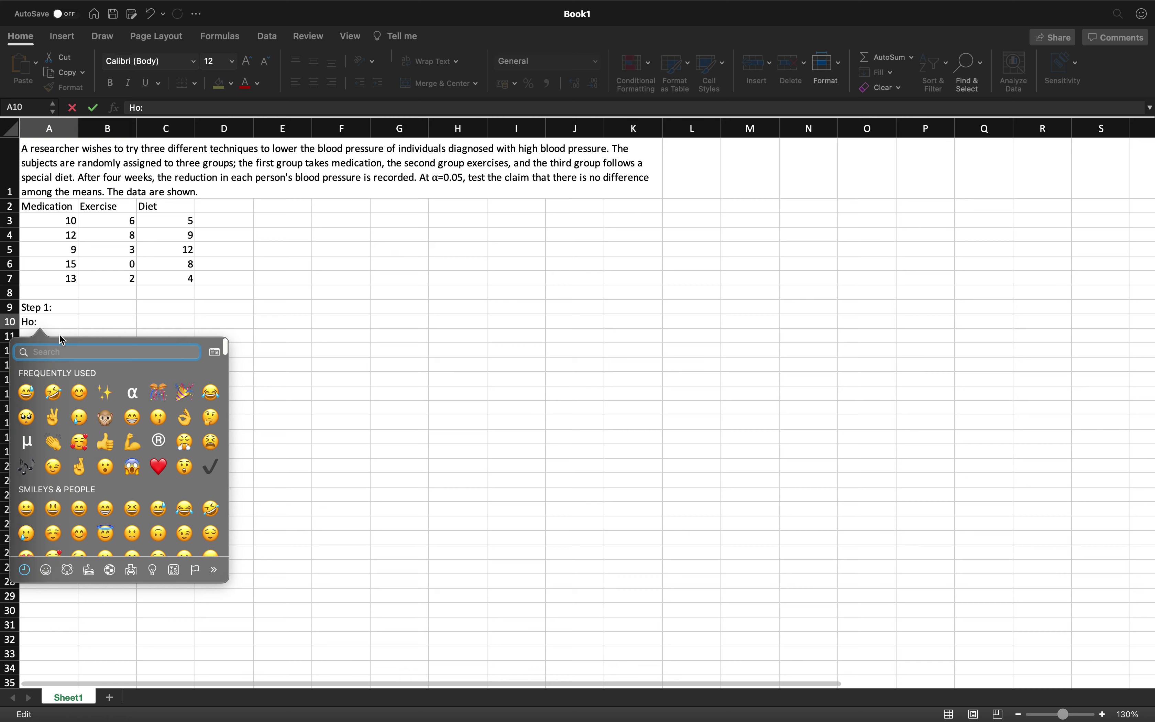
{"action": "left_click", "coordinate": [49, 328]}
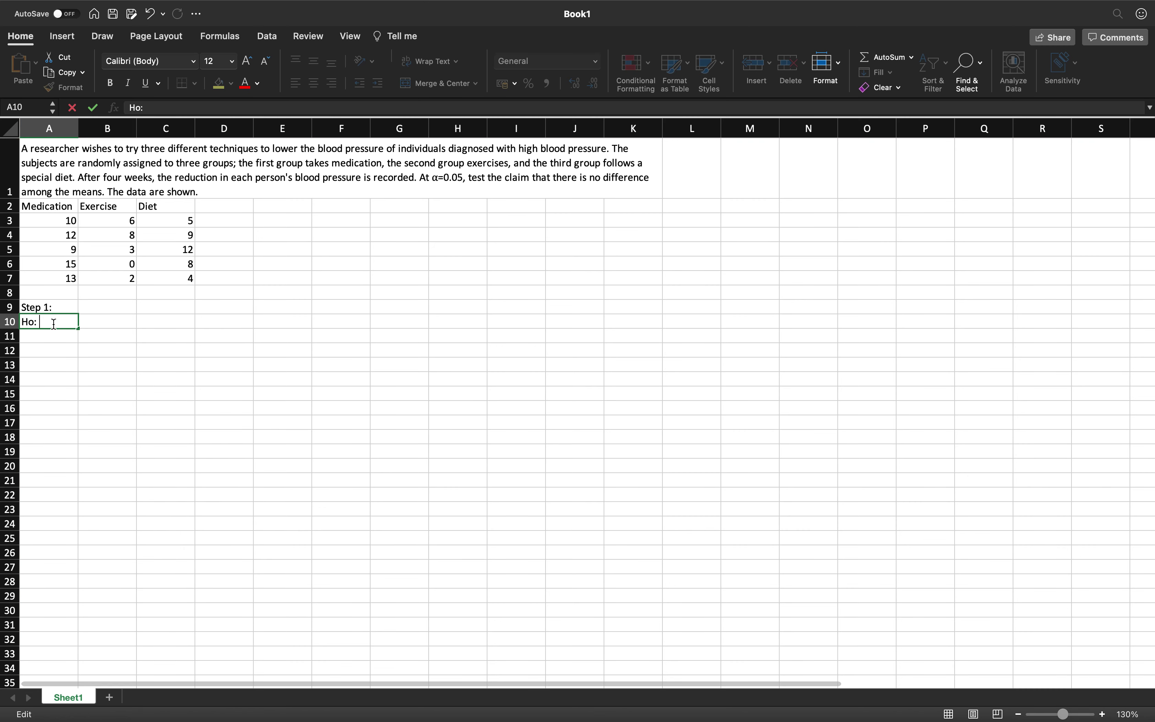
{"action": "key", "text": "ctrl+super+space"}
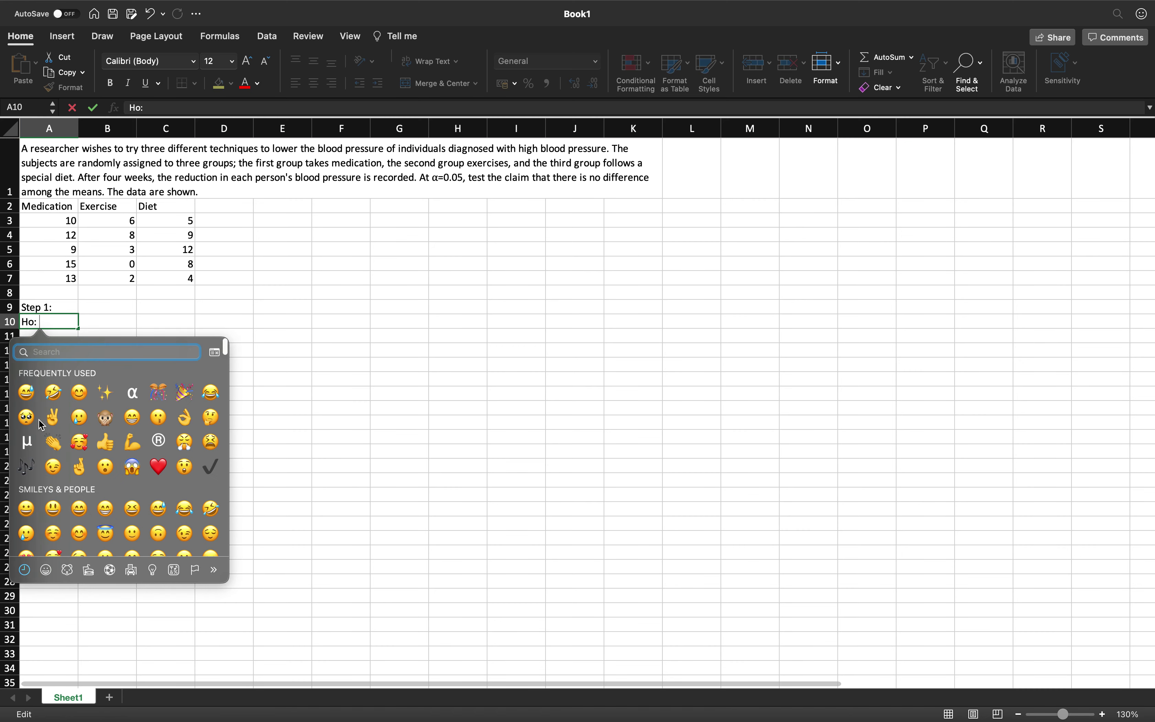
{"action": "key", "text": "Escape"}
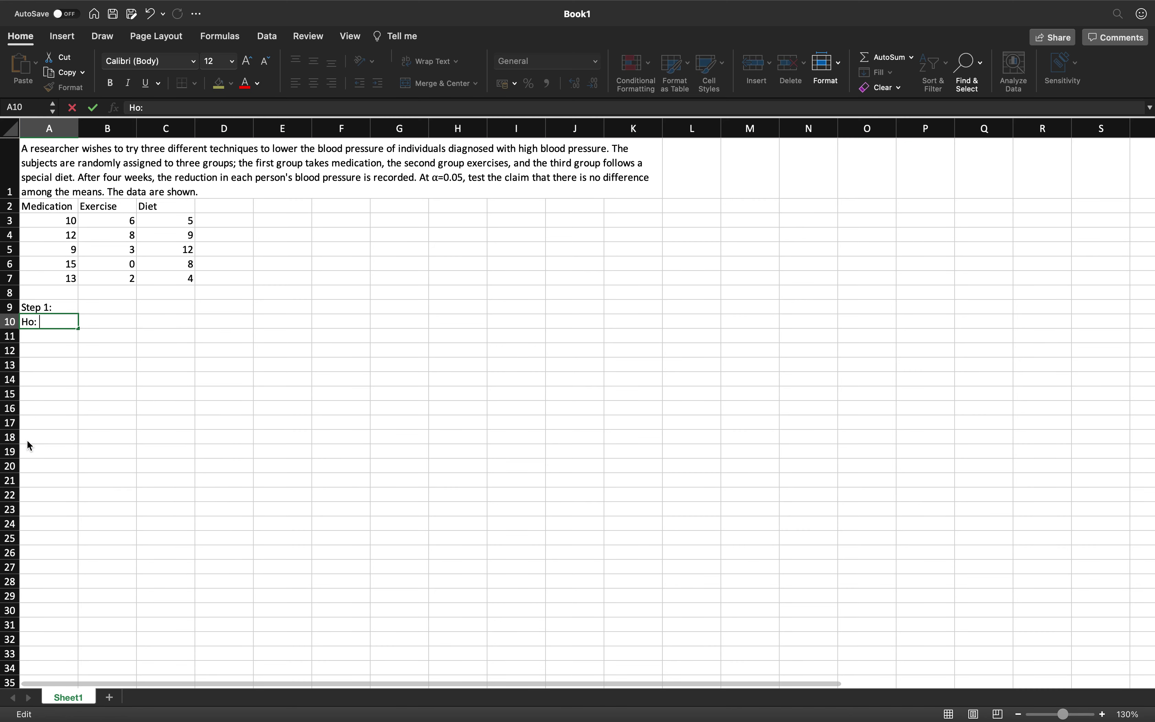
{"action": "key", "text": "ctrl+super+space"}
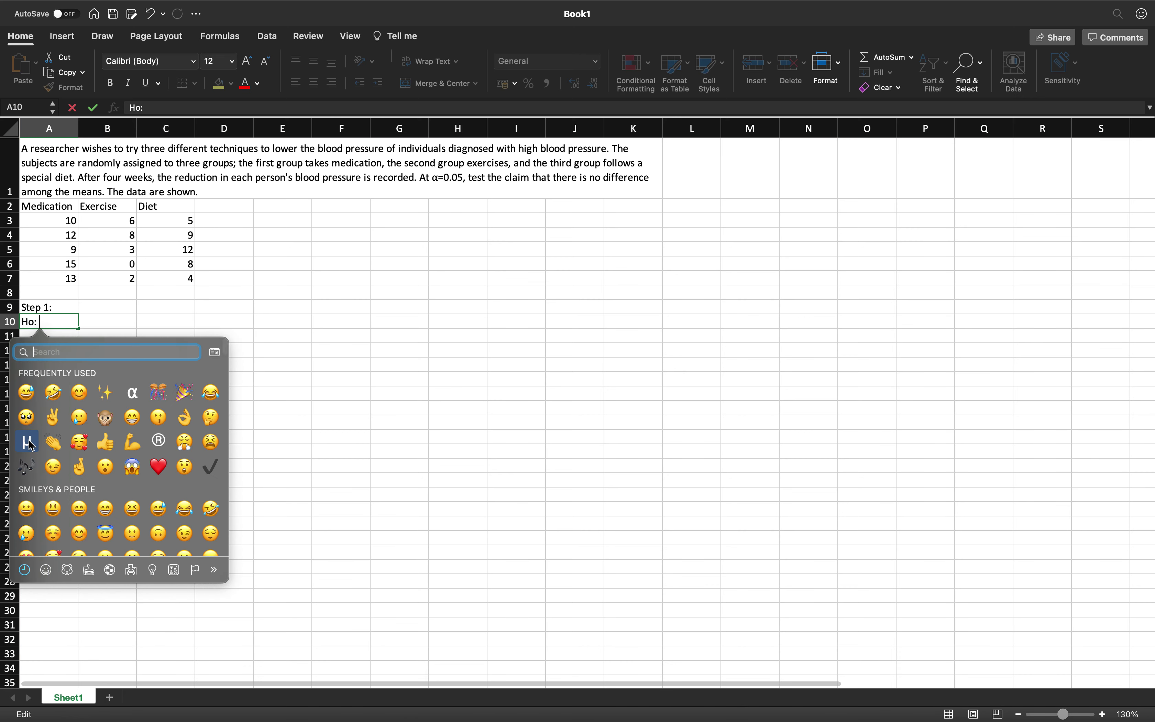
{"action": "left_click", "coordinate": [28, 443]}
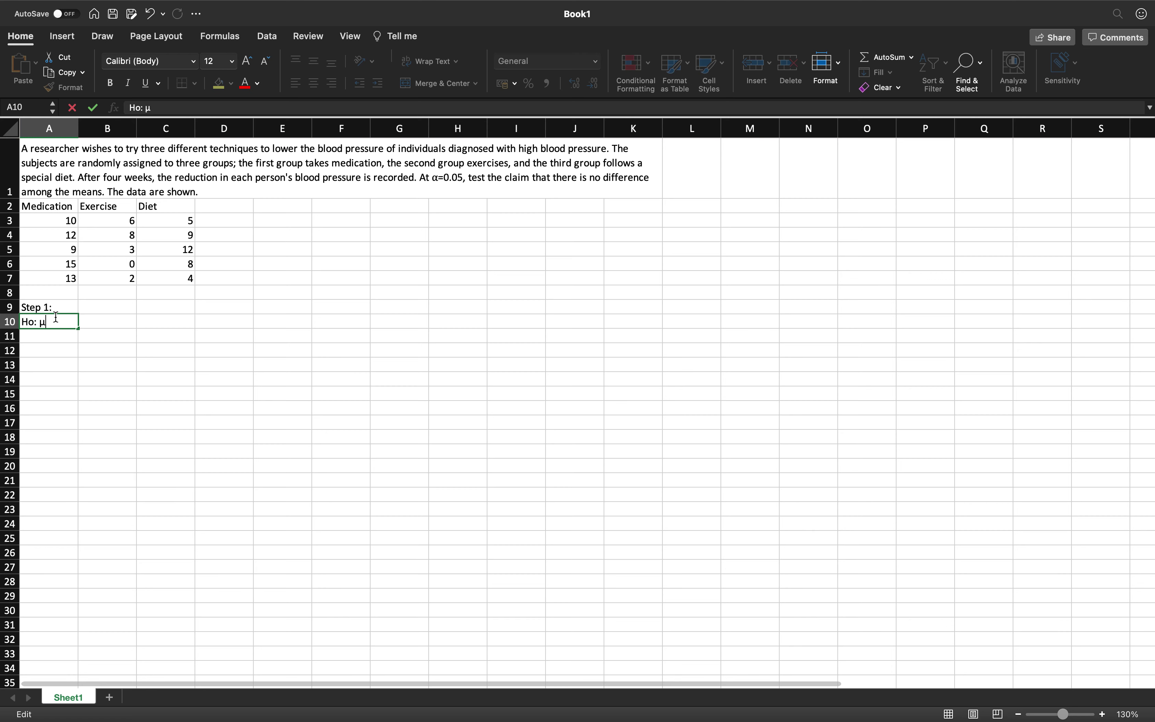
Step: Complete the null hypothesis in A10 as 'Ho: μ1=μ2=μ3', reusing the copied μ
{"action": "type", "text": "1-"}
{"action": "key", "text": "BackSpace"}
{"action": "type", "text": "="}
{"action": "key", "text": "shift+Left"}
{"action": "key", "text": "super+c"}
{"action": "key", "text": "End"}
{"action": "key", "text": "super+v"}
{"action": "type", "text": "2"}
{"action": "type", "text": "3"}
{"action": "key", "text": "Return"}
{"action": "key", "text": "ctrl+super+space"}
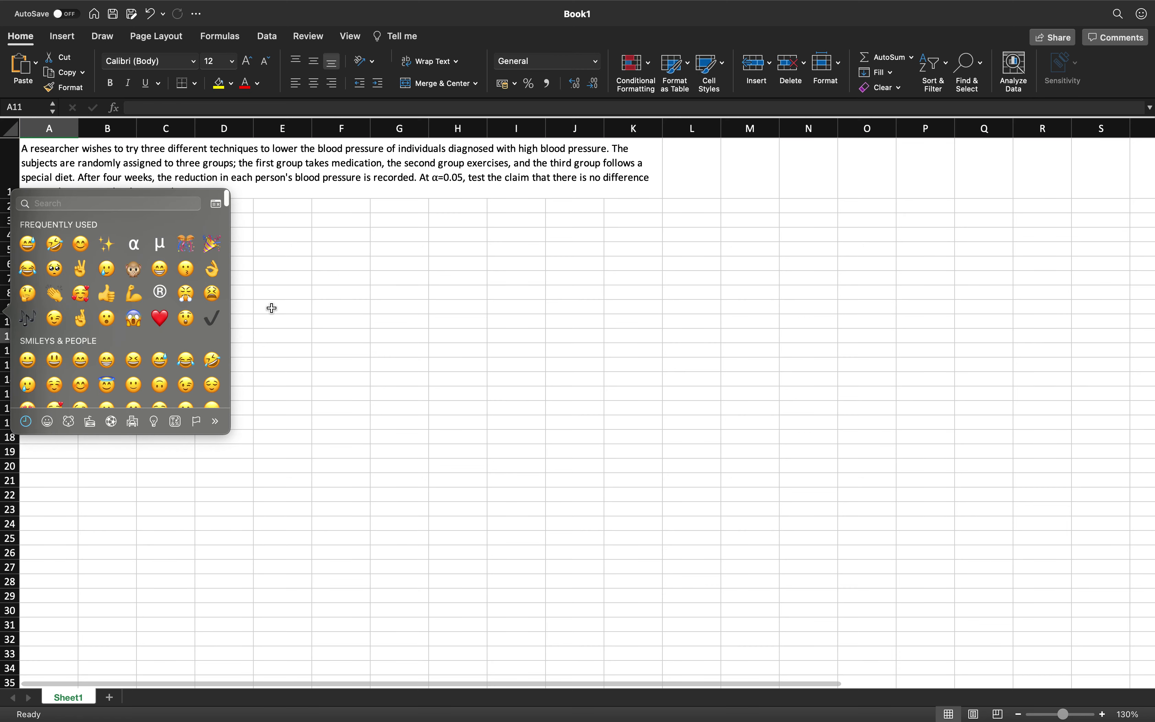
{"action": "left_click", "coordinate": [271, 308]}
Step: Enter 'Ha: At least one mean is different from the others.' in A11
{"action": "left_click", "coordinate": [43, 336]}
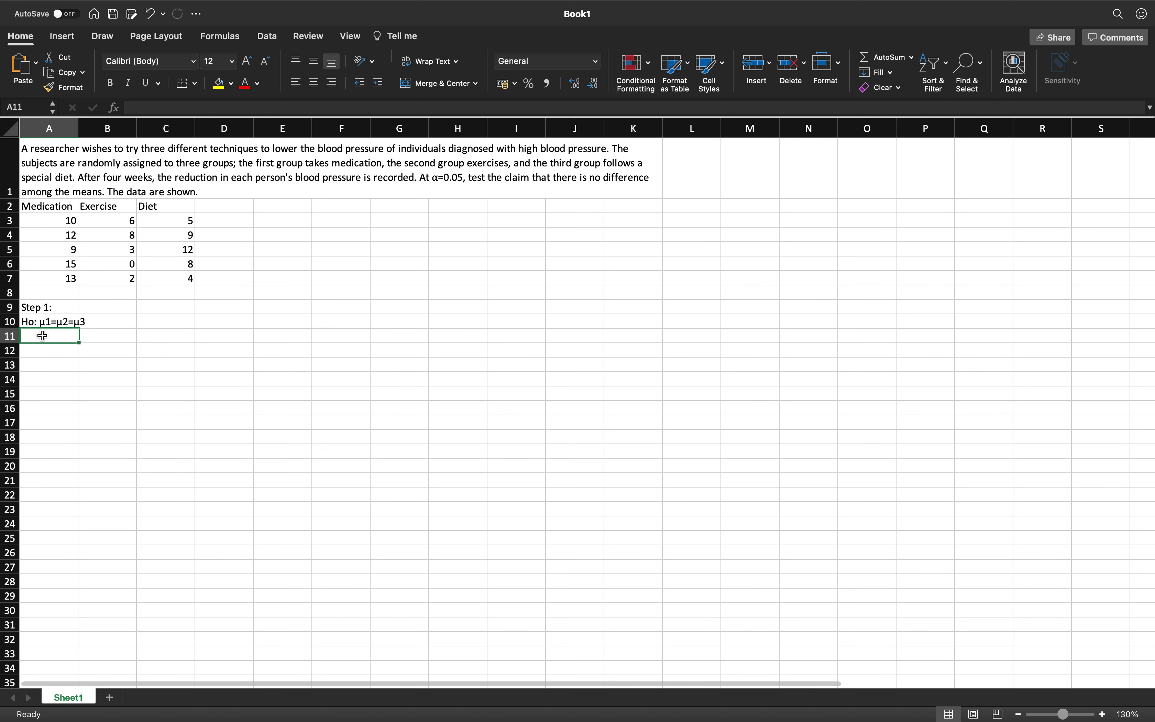
{"action": "type", "text": "Ha"}
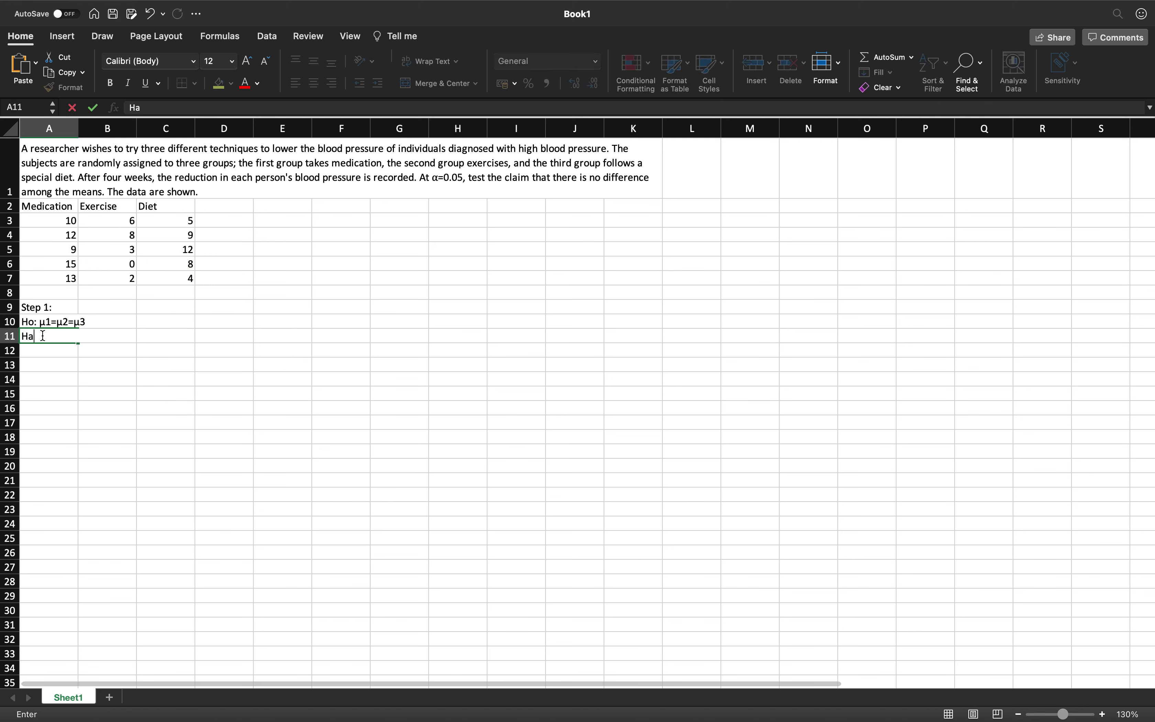
{"action": "type", "text": ": At least one mean in"}
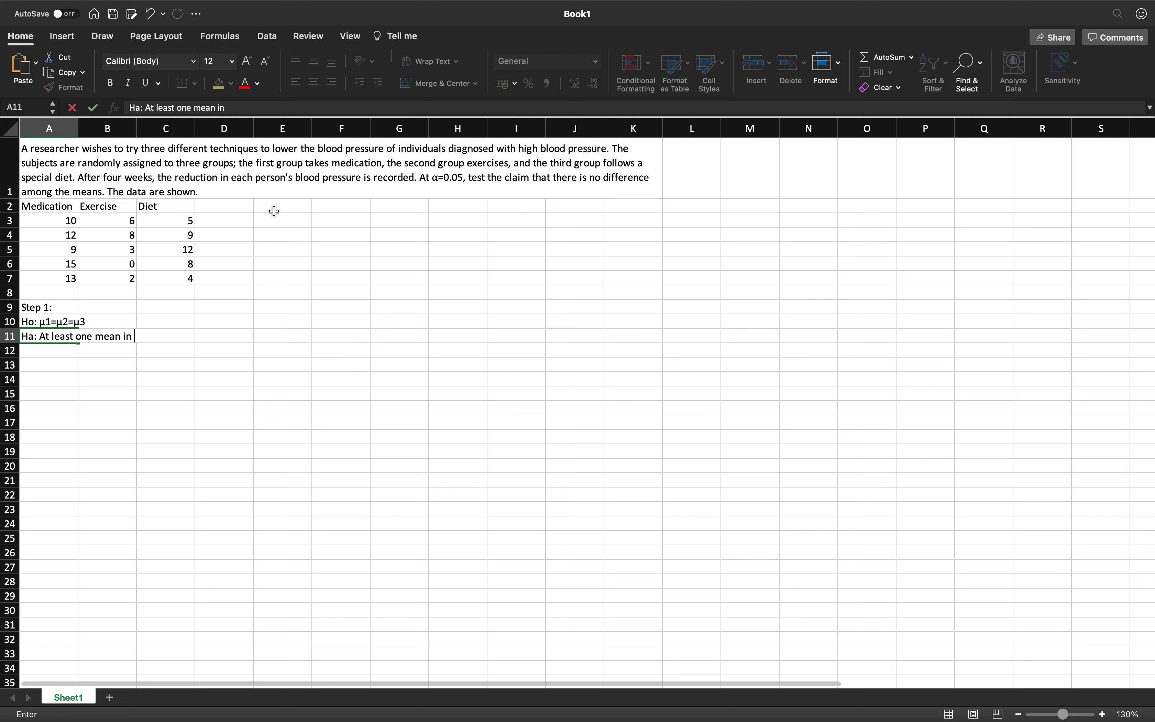
{"action": "key", "text": "BackSpace"}
{"action": "key", "text": "BackSpace"}
{"action": "type", "text": "s different from "}
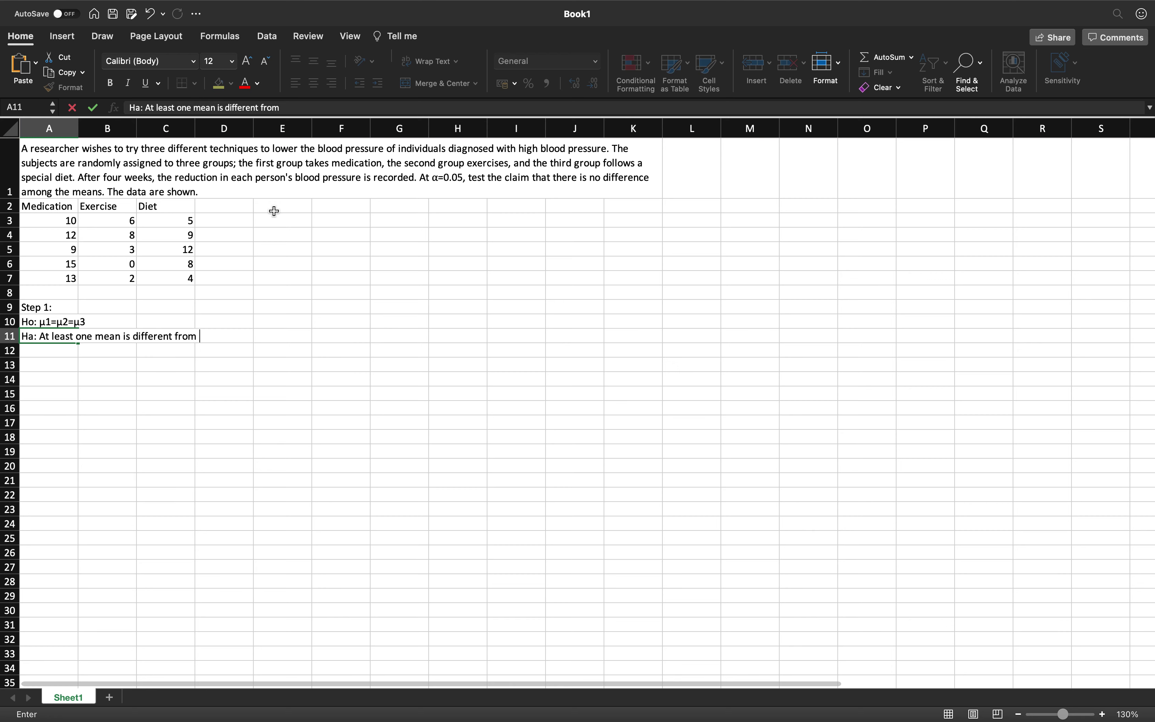
{"action": "type", "text": "the others."}
{"action": "key", "text": "Return"}
{"action": "key", "text": "Return"}
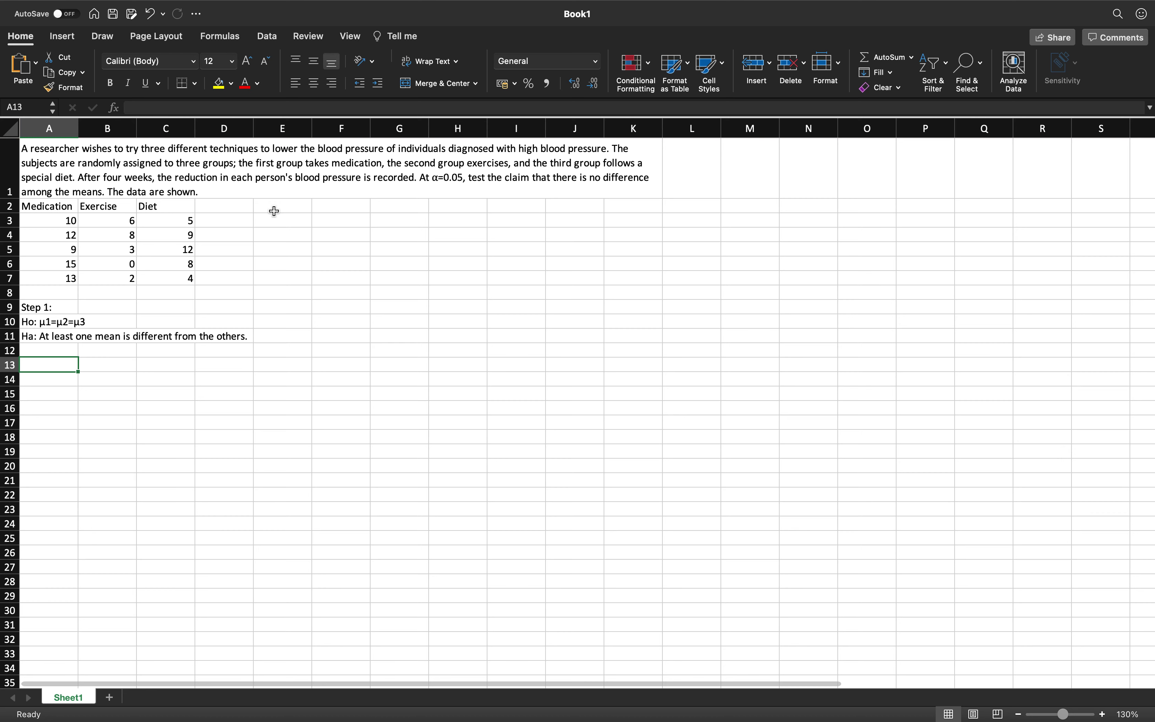
{"action": "left_click", "coordinate": [62, 337]}
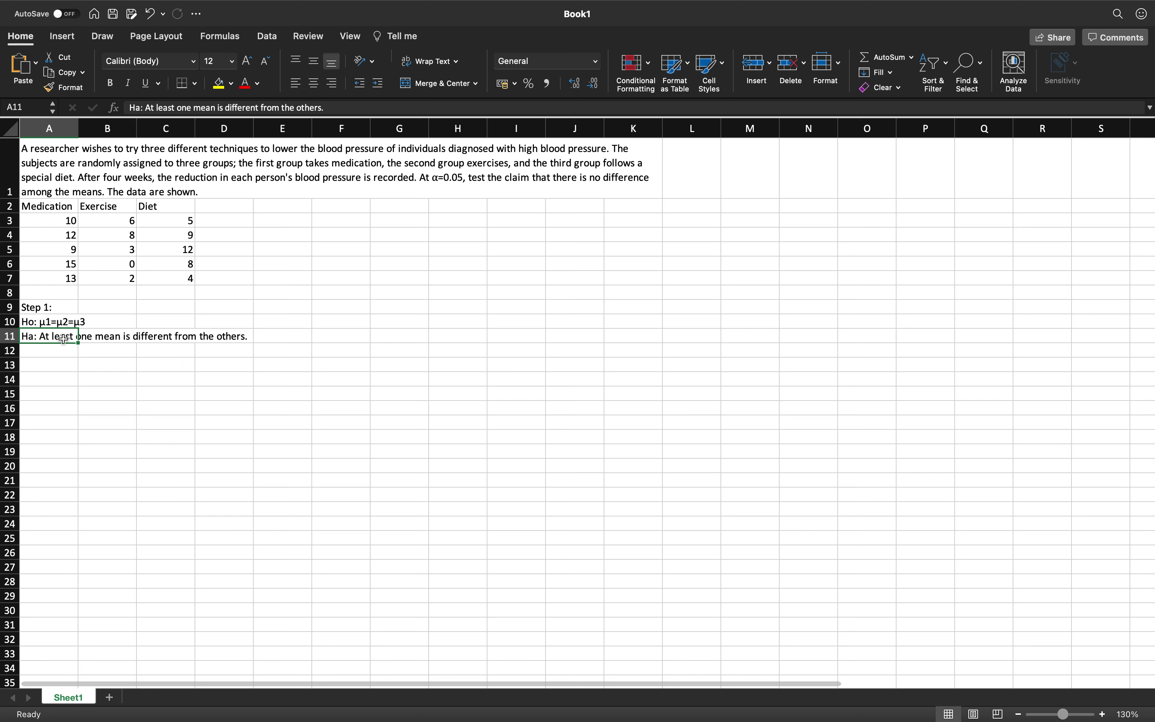
{"action": "key", "text": "Down"}
{"action": "key", "text": "Down"}
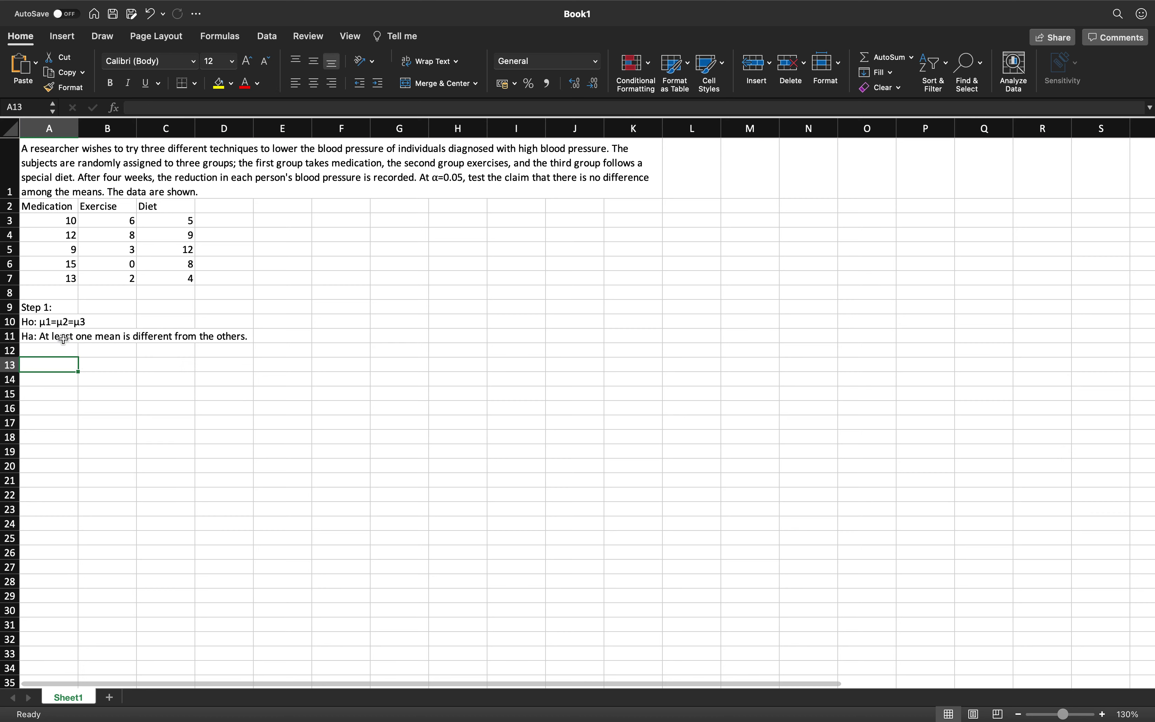
Step: Label A13 'Step 2:' and bring up Data Analysis from the Data tab
{"action": "type", "text": "Step 2:"}
{"action": "key", "text": "Return"}
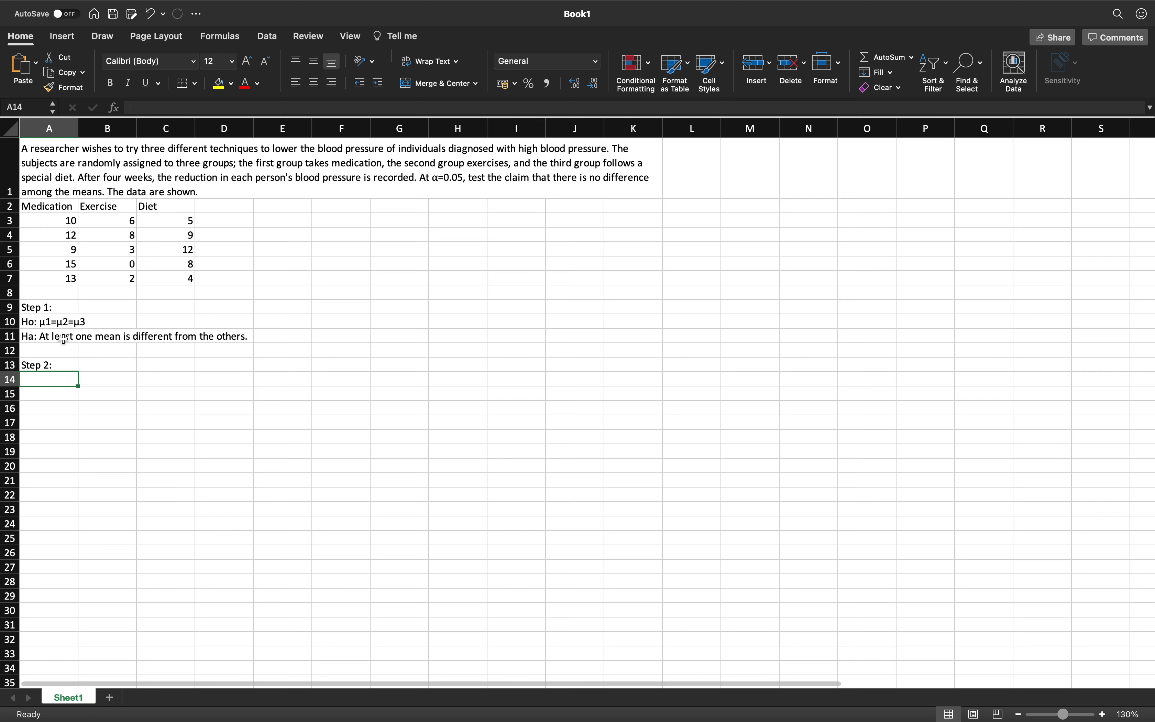
{"action": "left_click", "coordinate": [268, 38]}
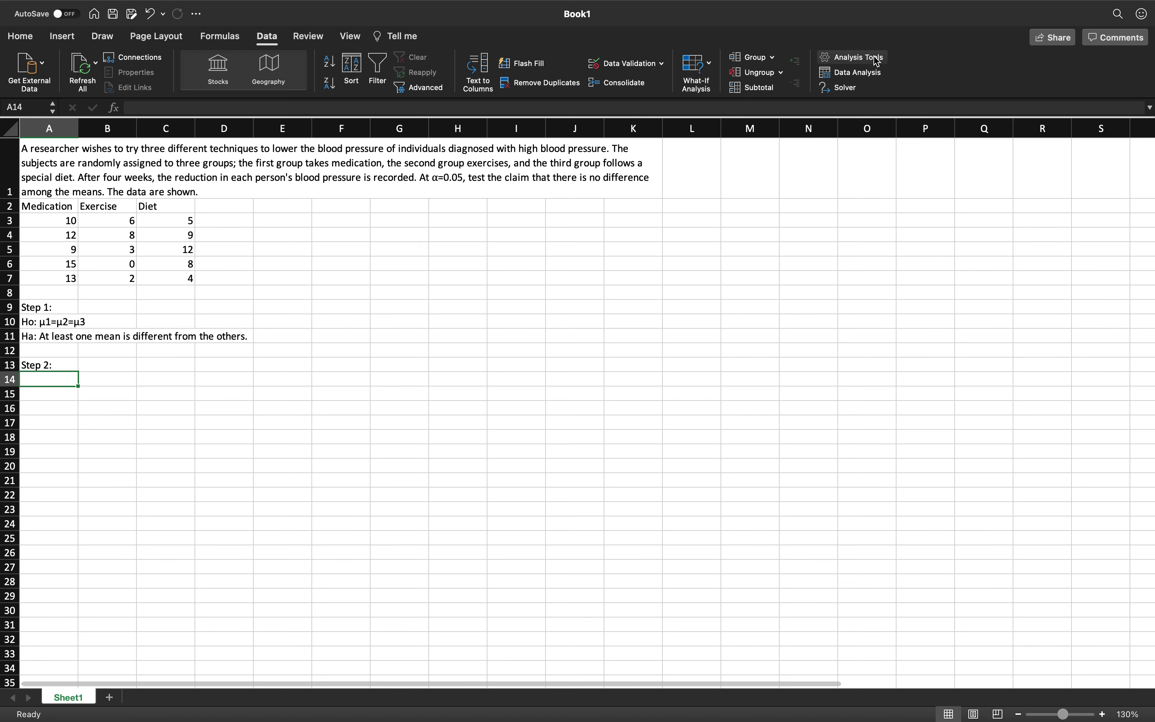
{"action": "left_click", "coordinate": [867, 72]}
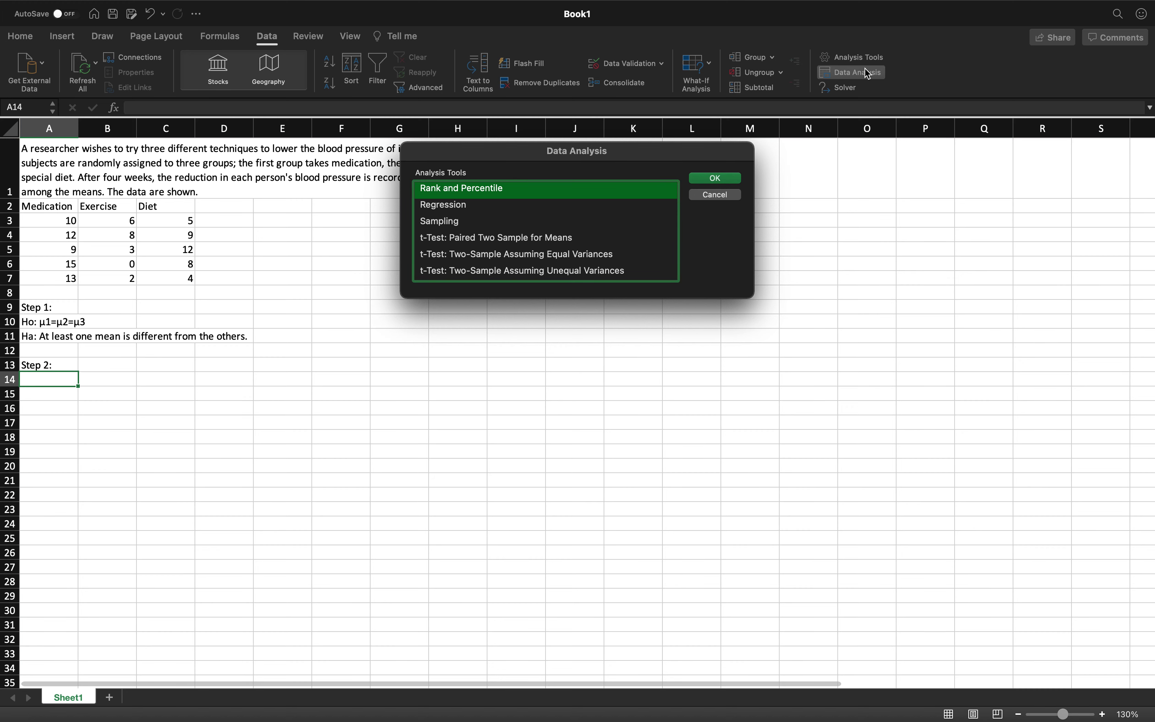
Step: Confirm the Analysis ToolPak add-in is enabled, then select Anova: Single Factor
{"action": "left_click", "coordinate": [721, 194]}
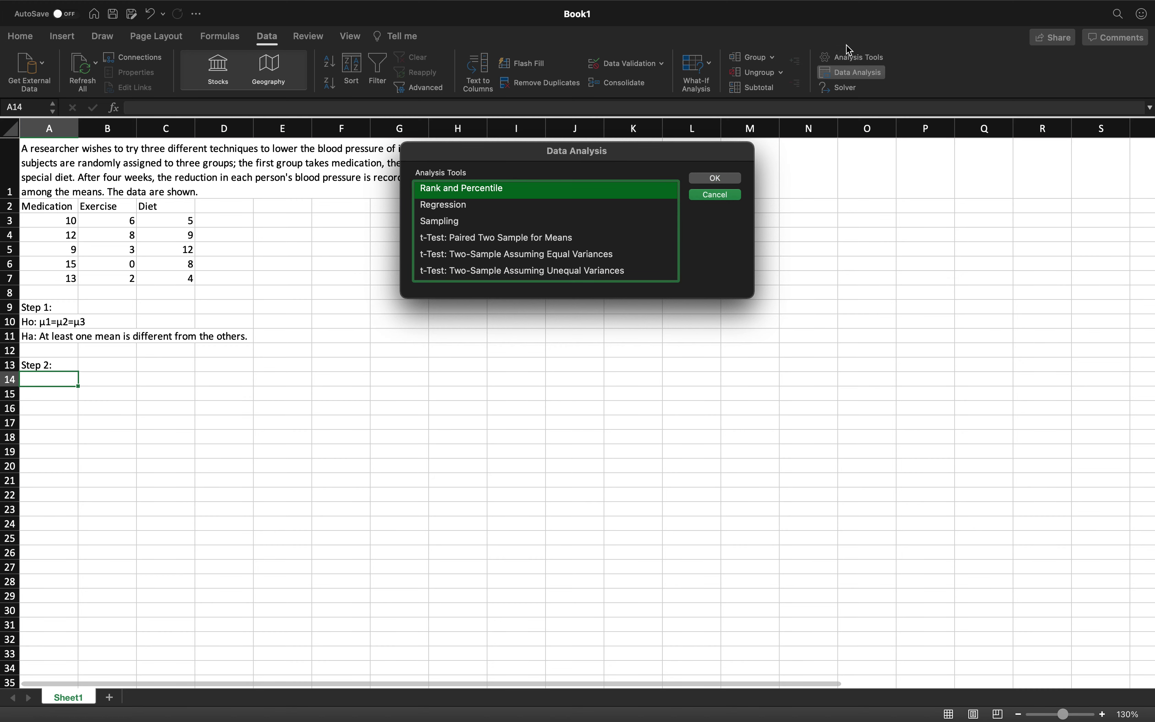
{"action": "left_click", "coordinate": [866, 58]}
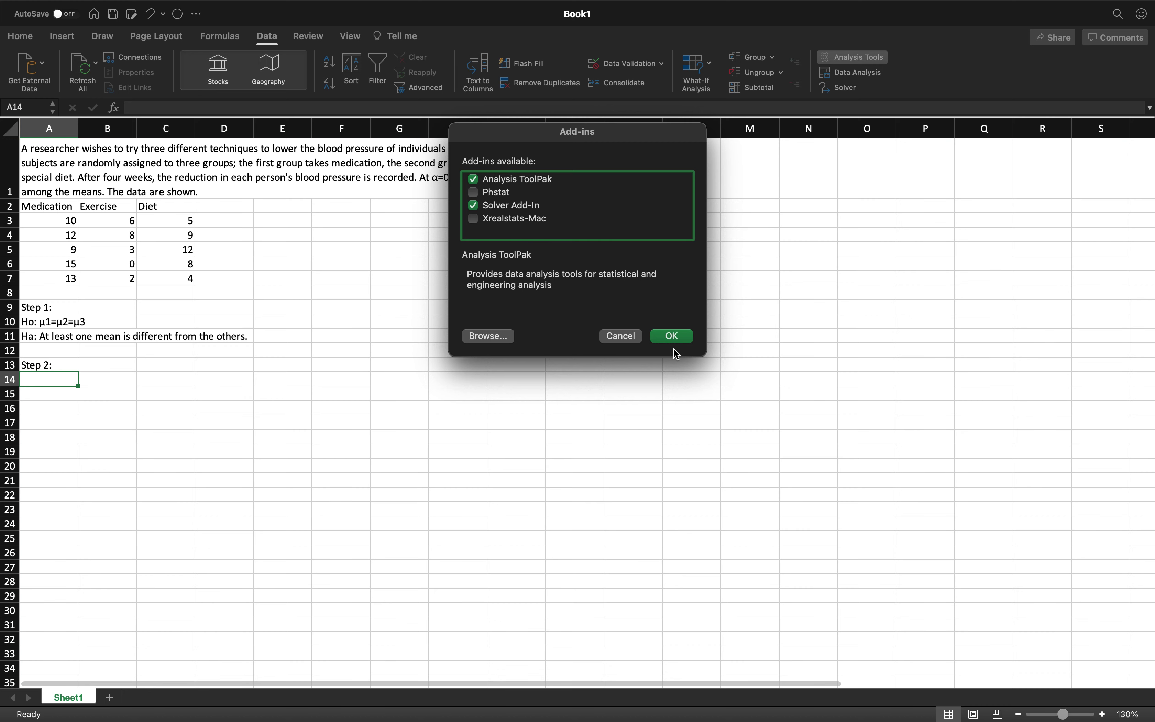
{"action": "left_click", "coordinate": [673, 336]}
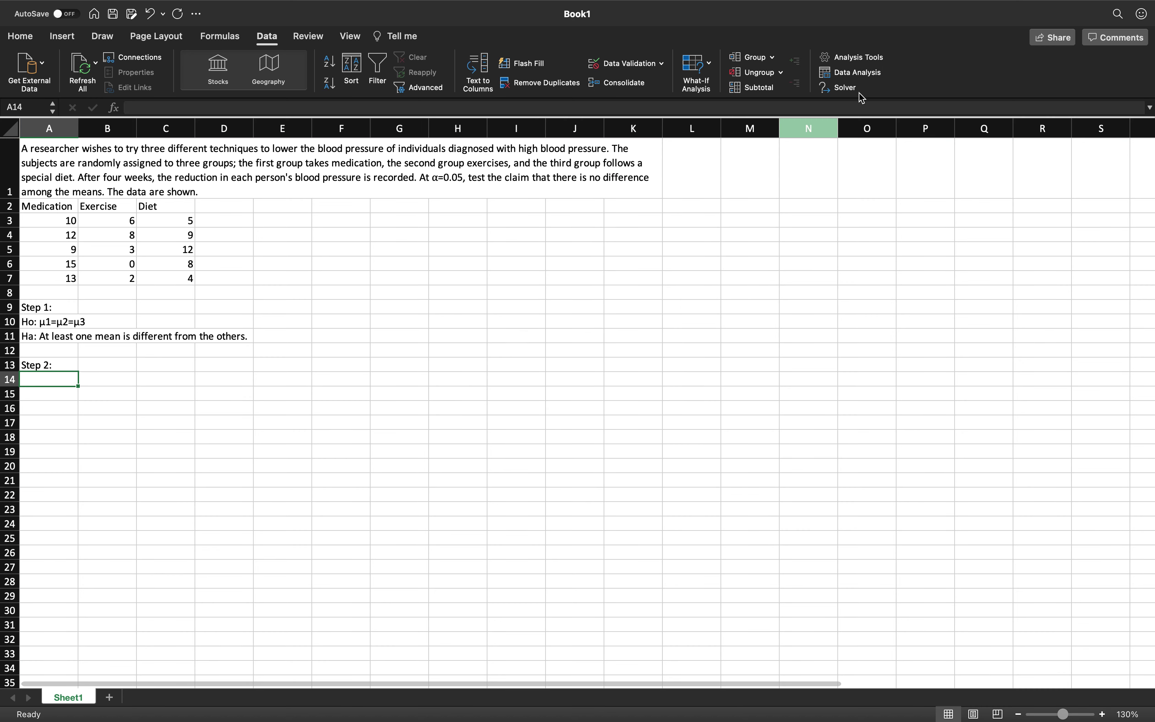
{"action": "left_click", "coordinate": [856, 72]}
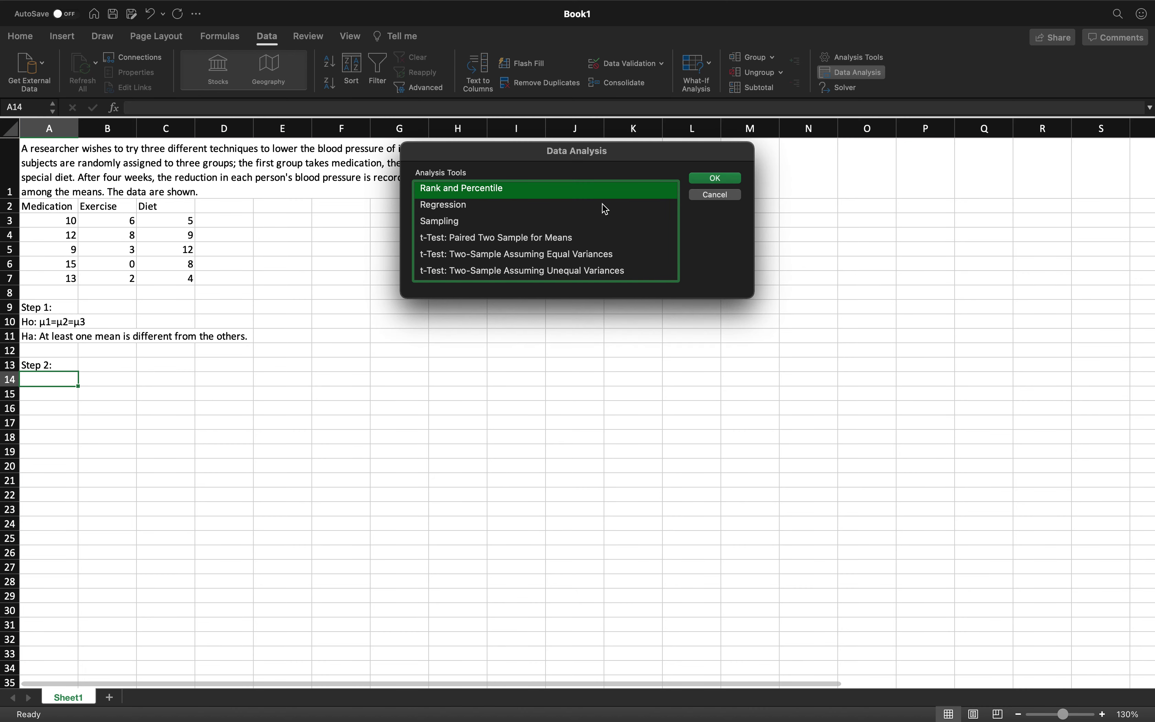
{"action": "scroll", "coordinate": [604, 209], "scroll_direction": "up", "scroll_amount": 5}
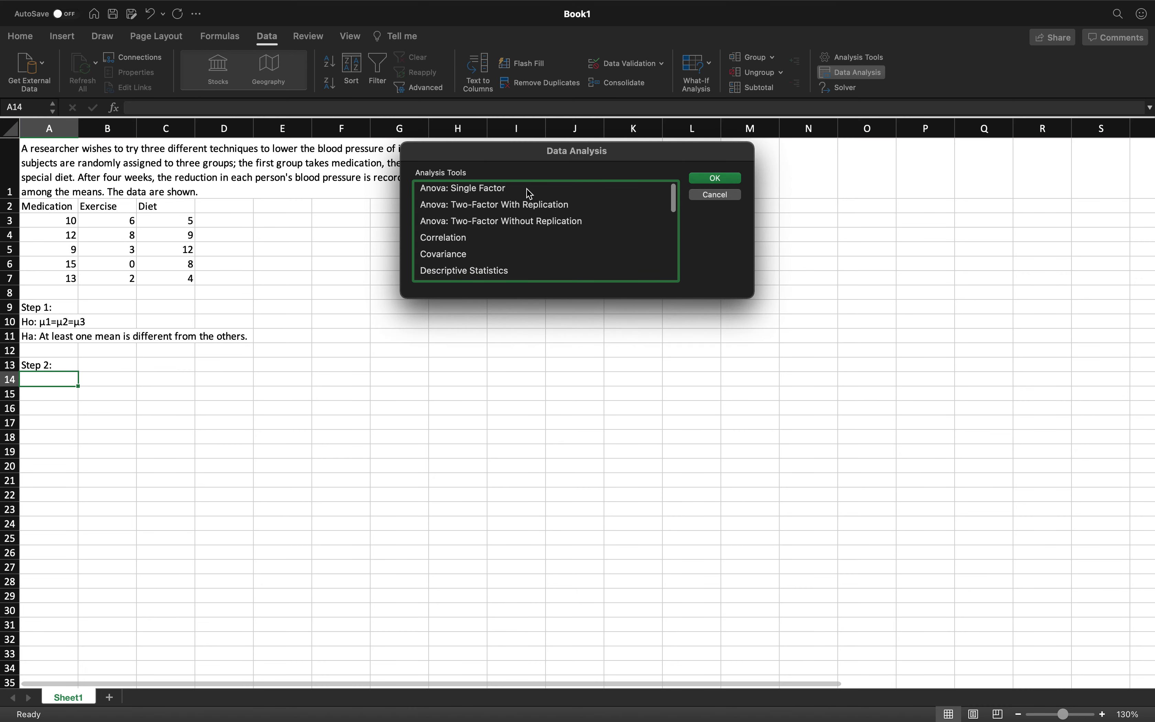
{"action": "left_click", "coordinate": [528, 191]}
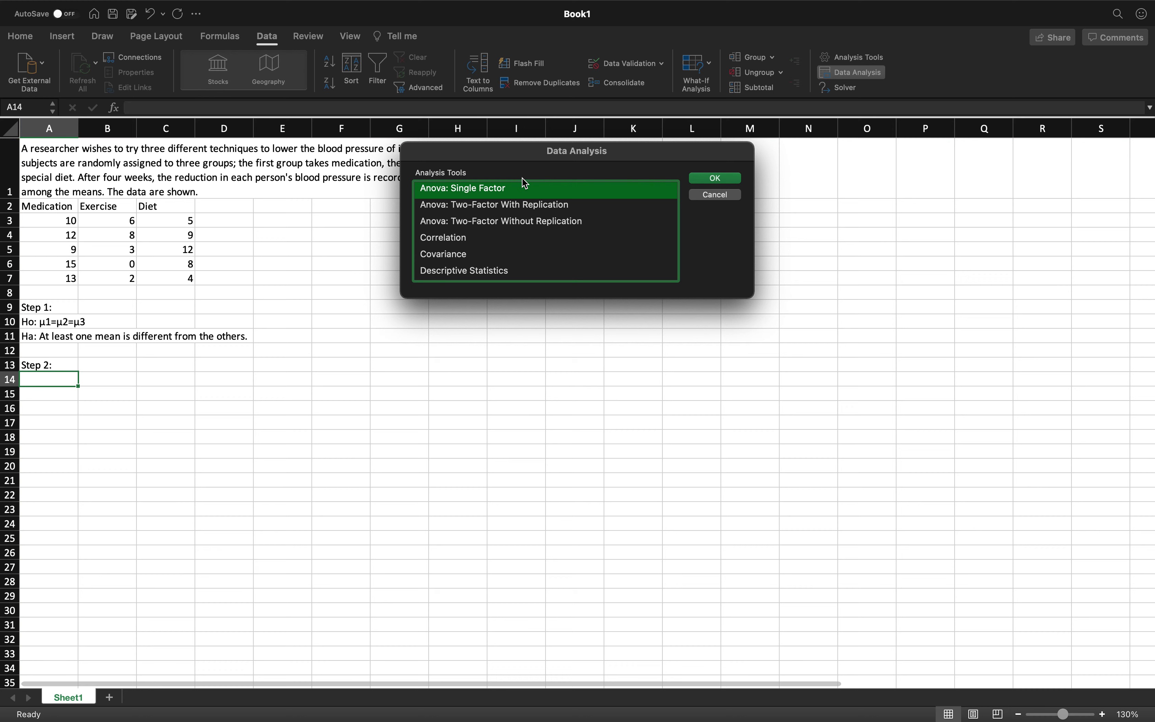
Step: Set the ANOVA input range to A2:C7 with labels in the first row and alpha 0.05
{"action": "left_click", "coordinate": [715, 178]}
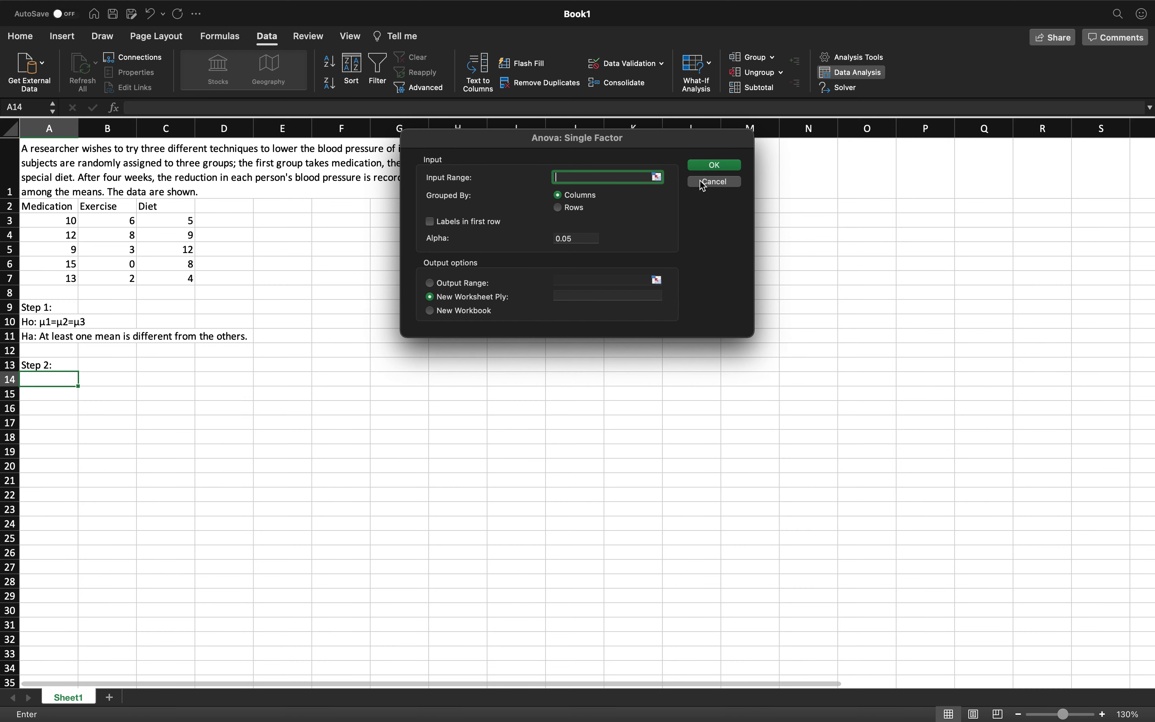
{"action": "left_click_drag", "start_coordinate": [574, 154], "coordinate": [479, 319]}
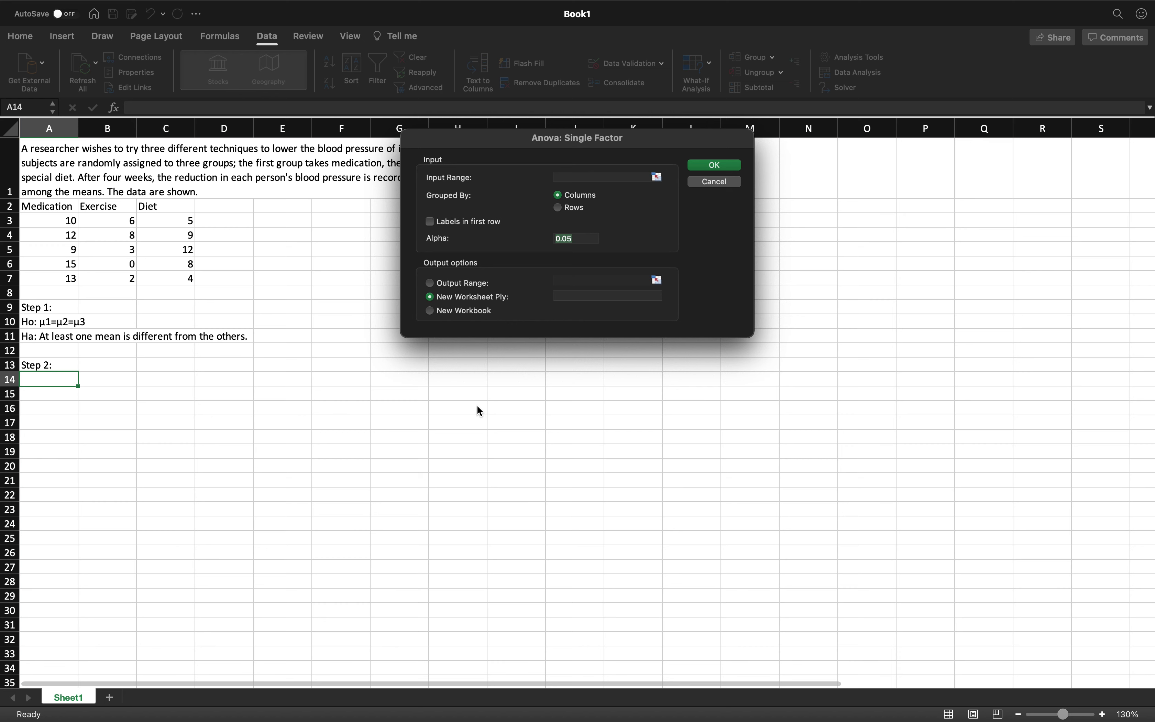
{"action": "left_click", "coordinate": [585, 234]}
{"action": "left_click_drag", "start_coordinate": [534, 143], "coordinate": [515, 180]}
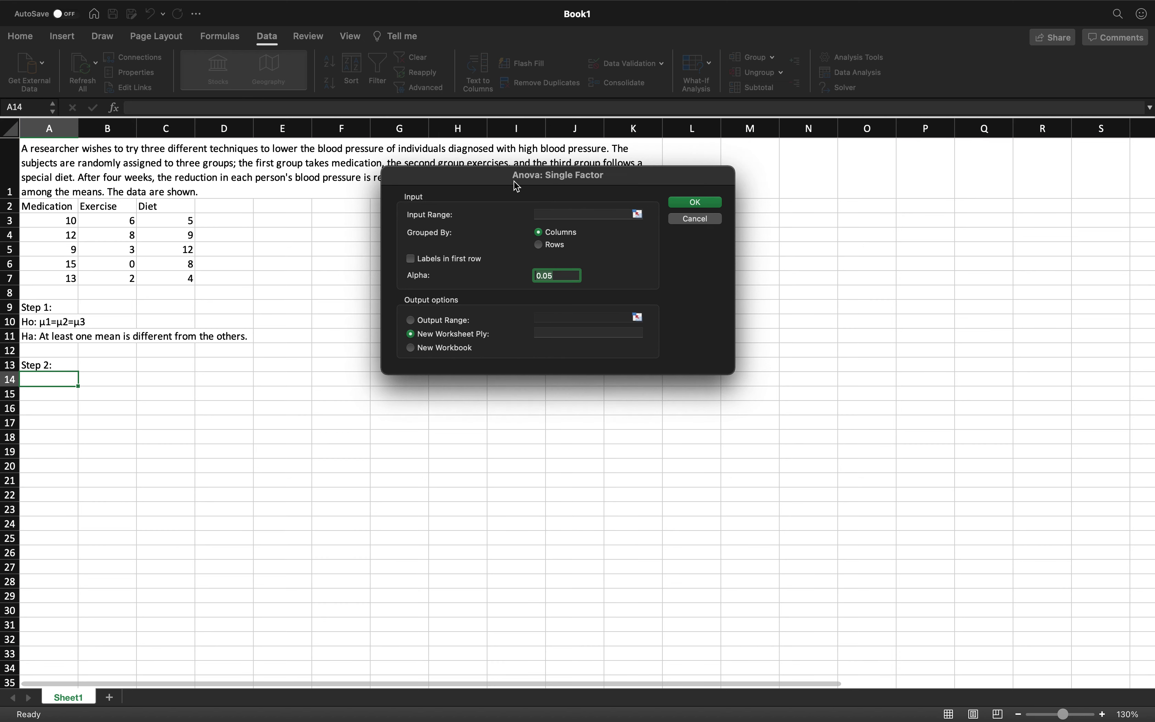
{"action": "left_click", "coordinate": [554, 216]}
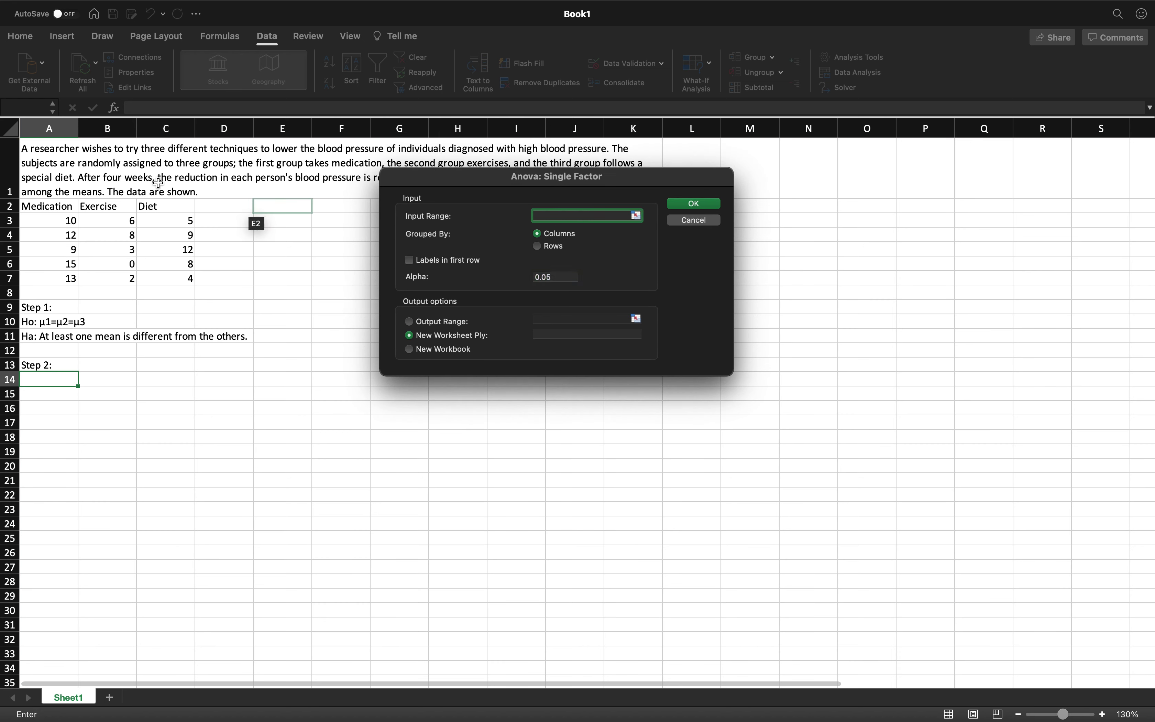
{"action": "left_click", "coordinate": [70, 208]}
{"action": "left_click_drag", "start_coordinate": [71, 208], "coordinate": [157, 277]}
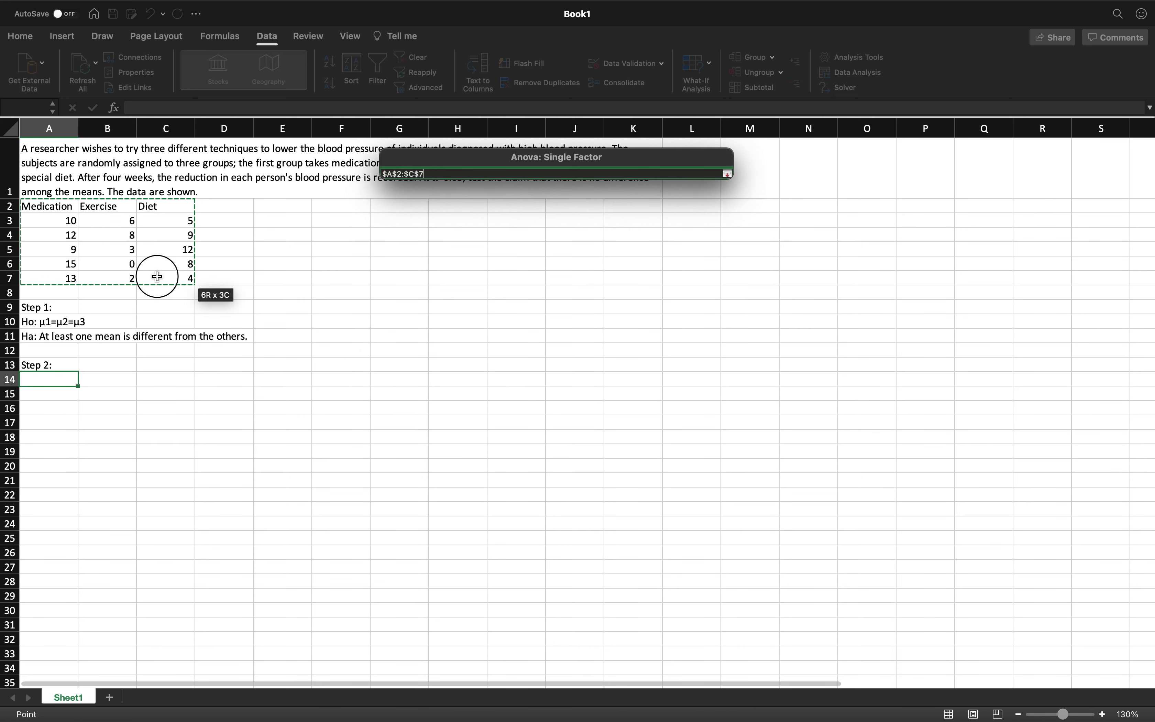
{"action": "left_click_drag", "start_coordinate": [157, 277], "coordinate": [159, 281]}
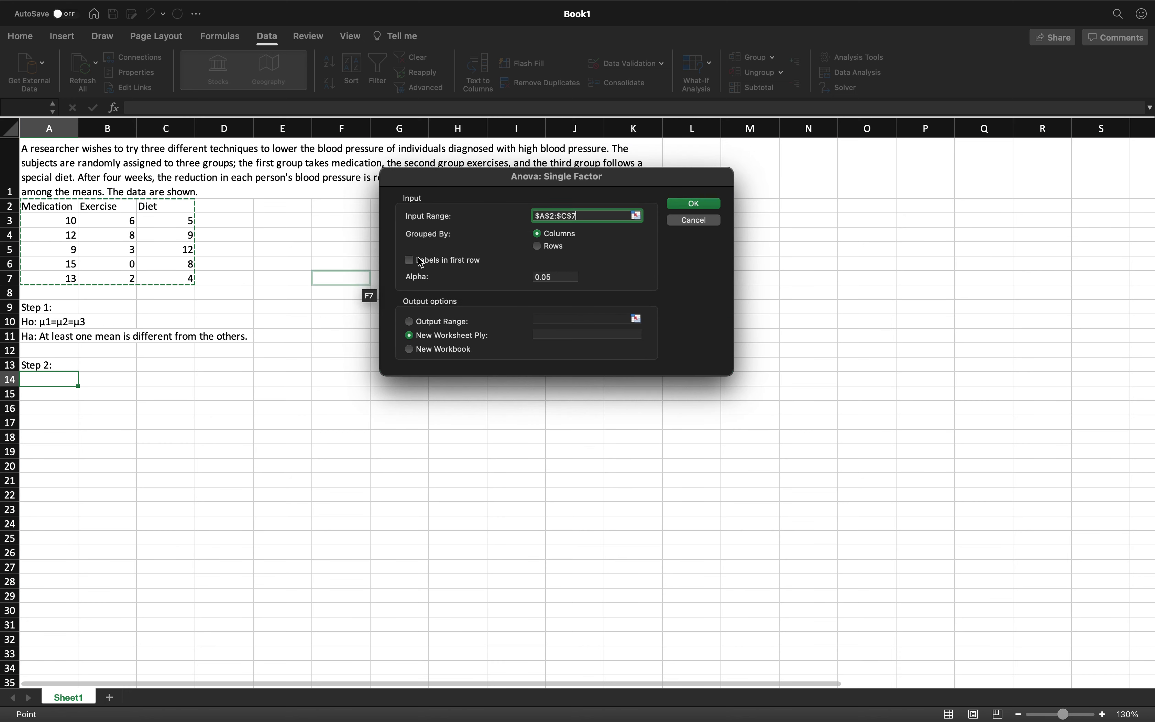
{"action": "left_click", "coordinate": [409, 260]}
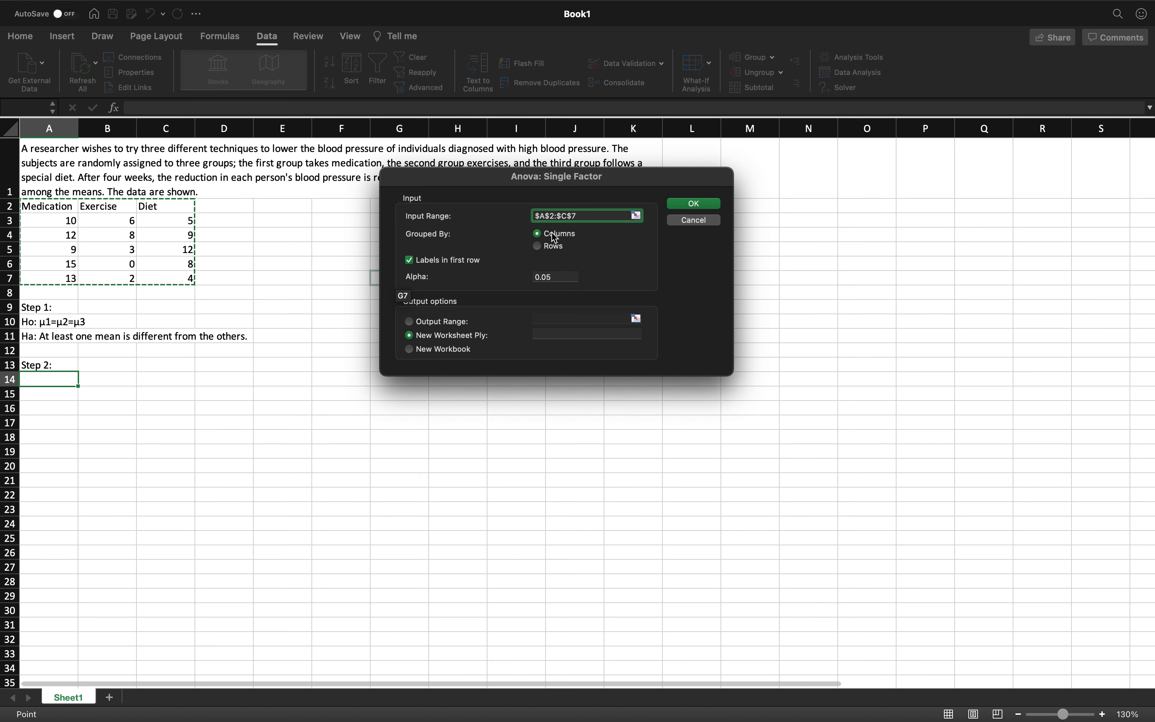
{"action": "key", "text": "Tab"}
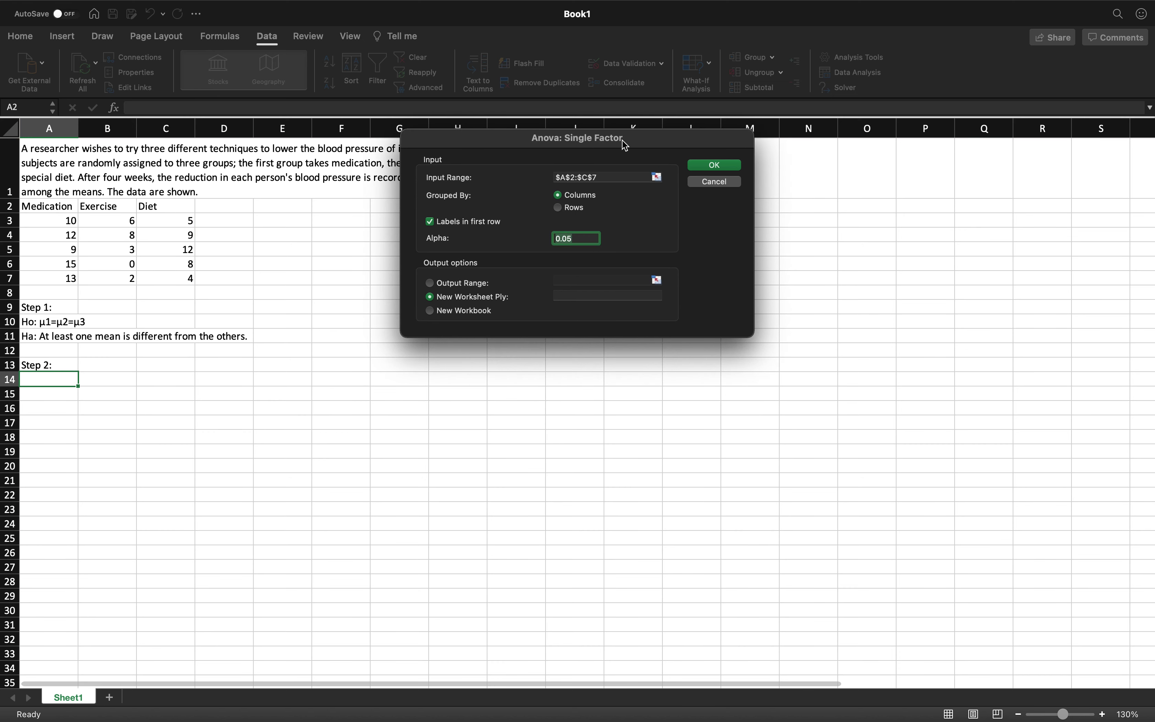
Step: Direct the ANOVA output to cell A14 on this sheet and run it
{"action": "left_click_drag", "start_coordinate": [626, 143], "coordinate": [510, 157]}
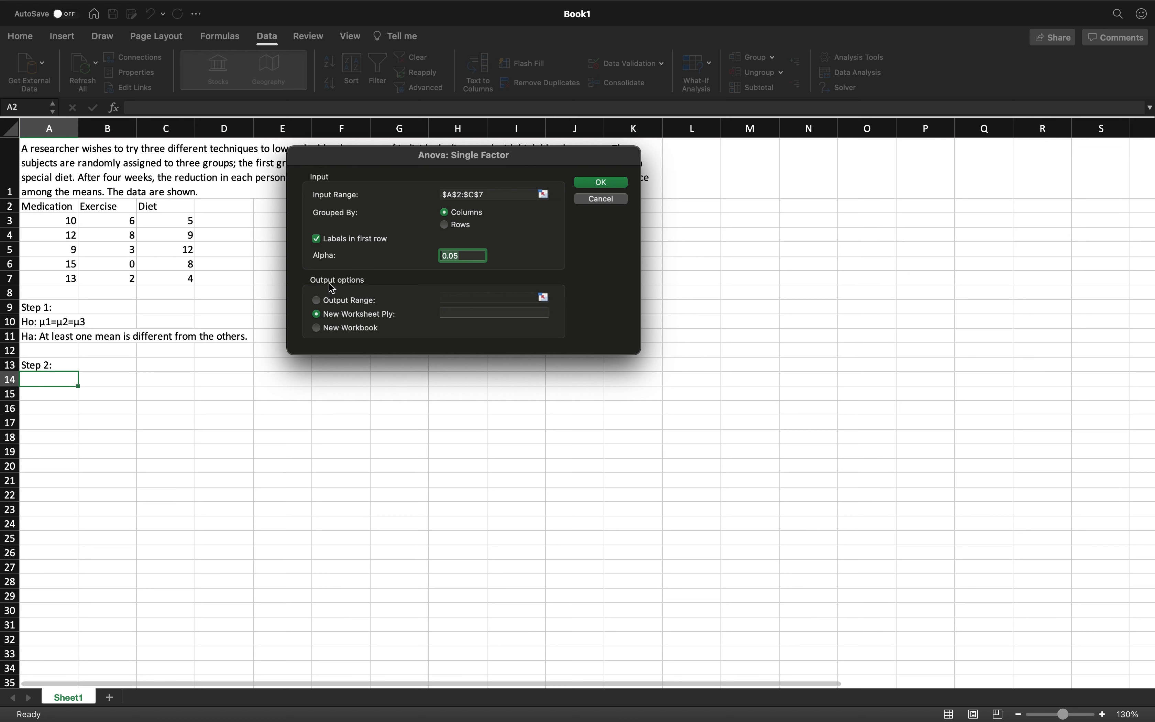
{"action": "left_click", "coordinate": [317, 299]}
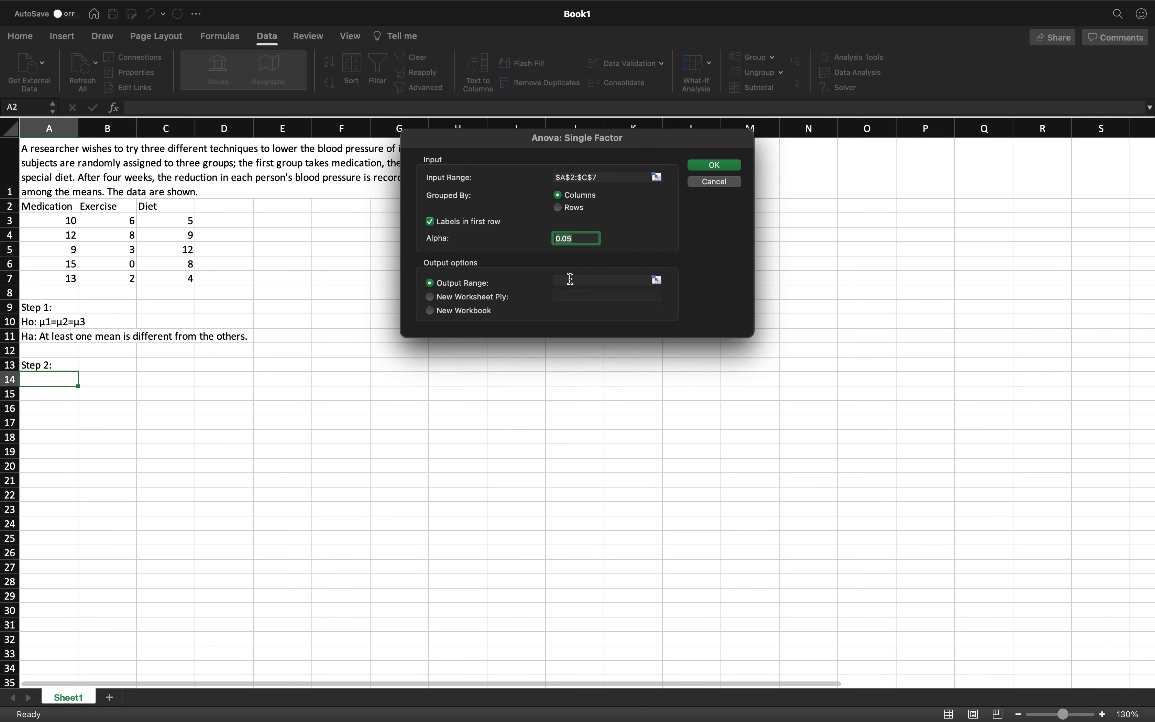
{"action": "left_click", "coordinate": [578, 280]}
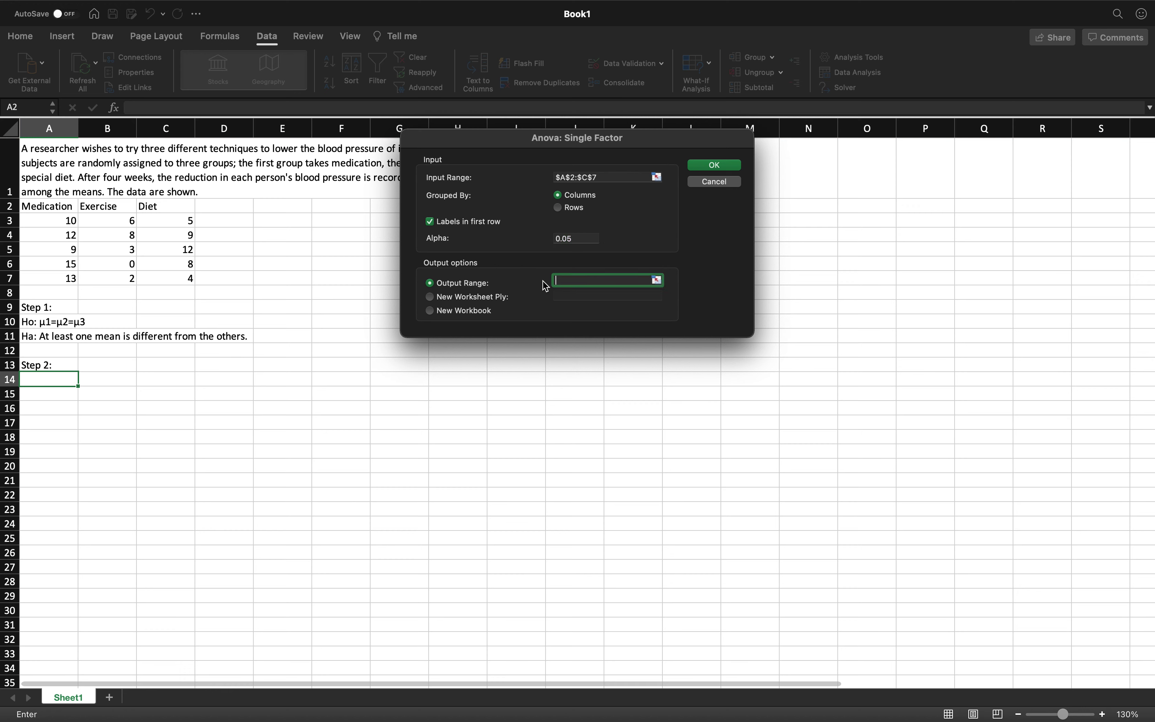
{"action": "left_click", "coordinate": [64, 380]}
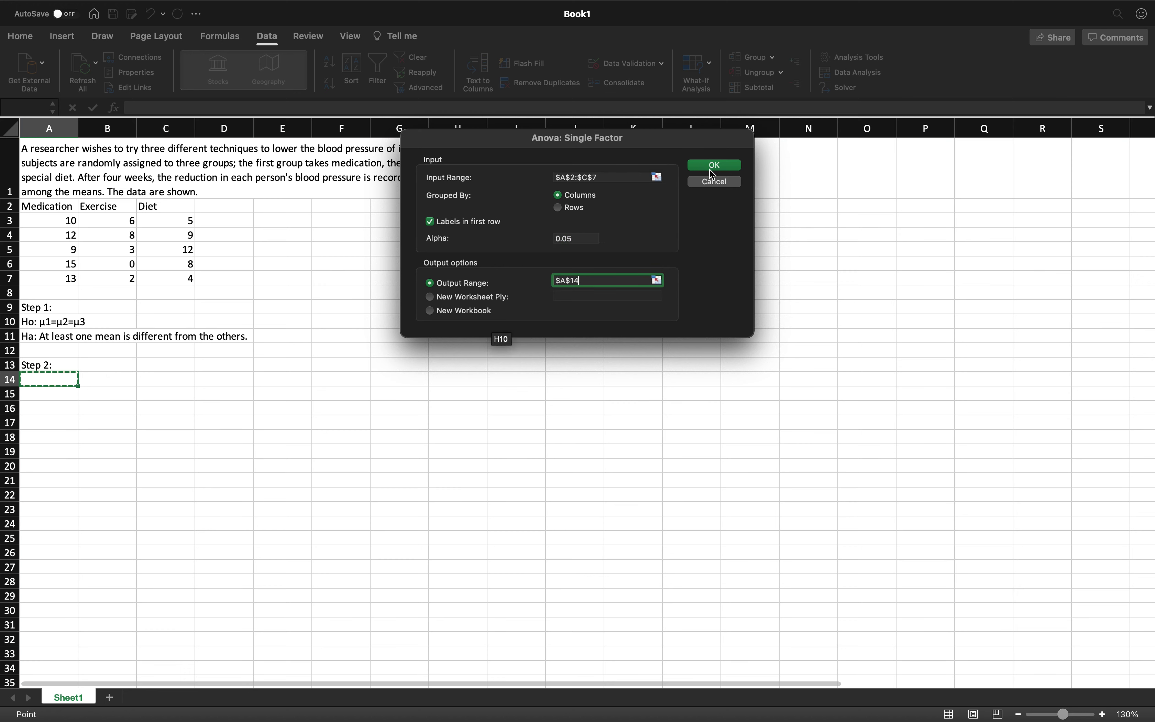
{"action": "left_click", "coordinate": [733, 168]}
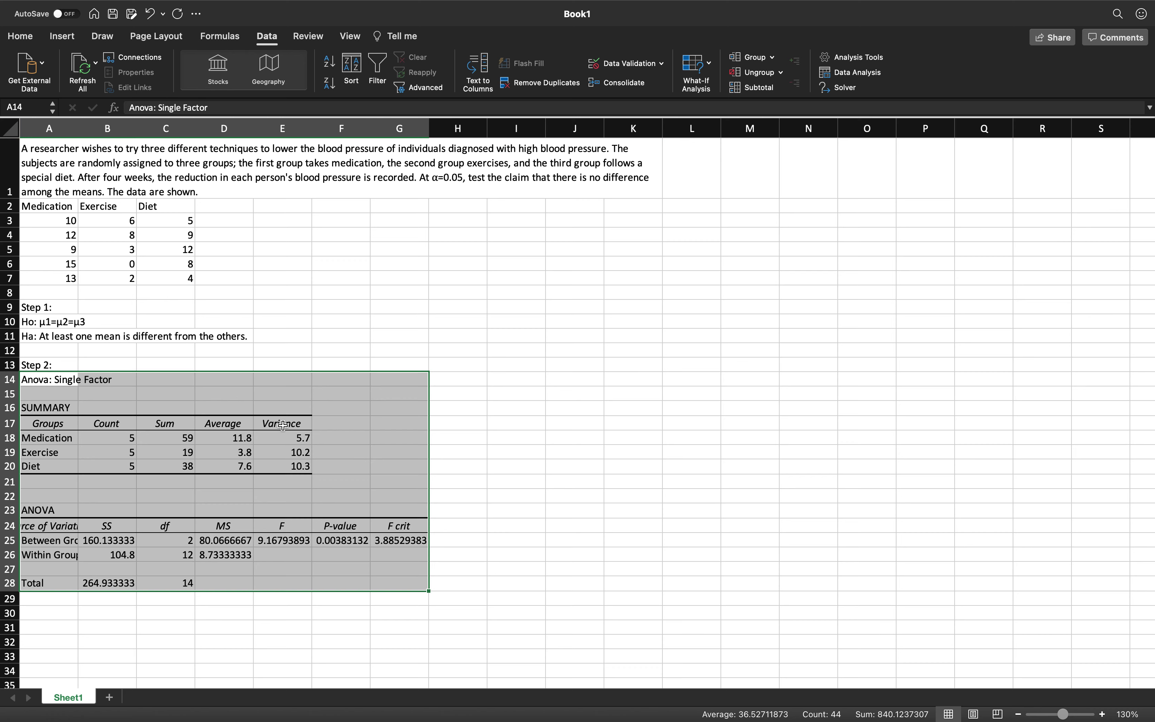
Step: Review the ANOVA output from A14, with averages 11.8, 3.8 and 7.6
{"action": "left_click", "coordinate": [318, 468]}
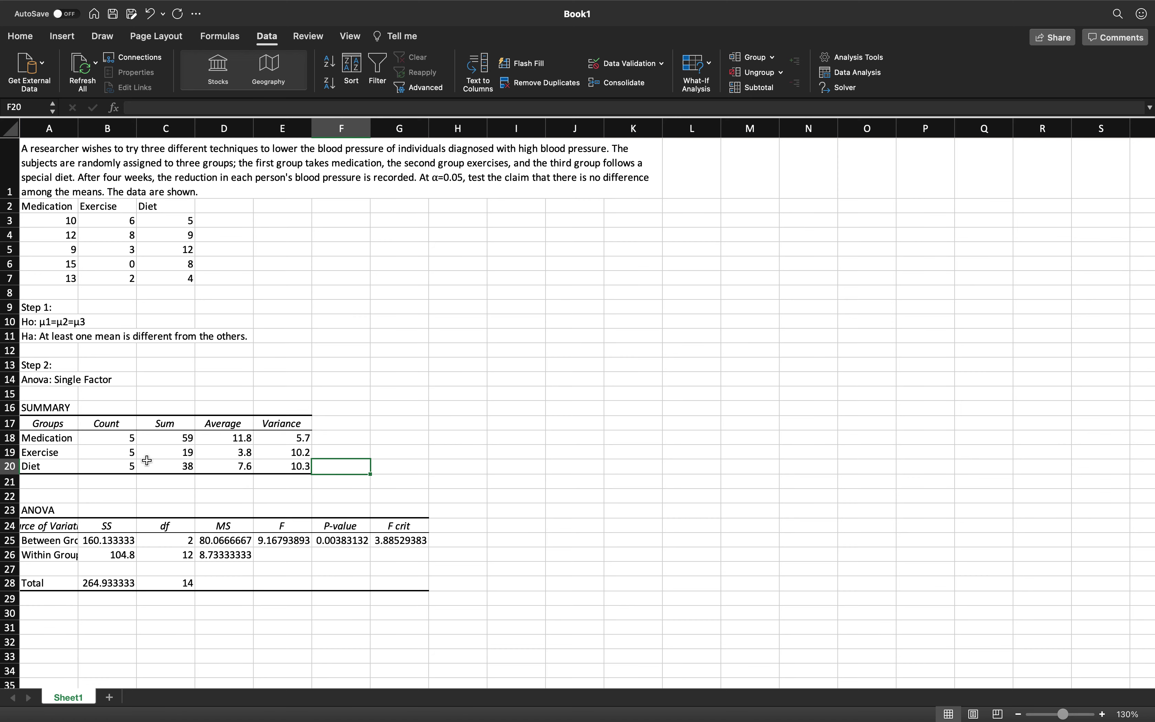
{"action": "left_click", "coordinate": [109, 530]}
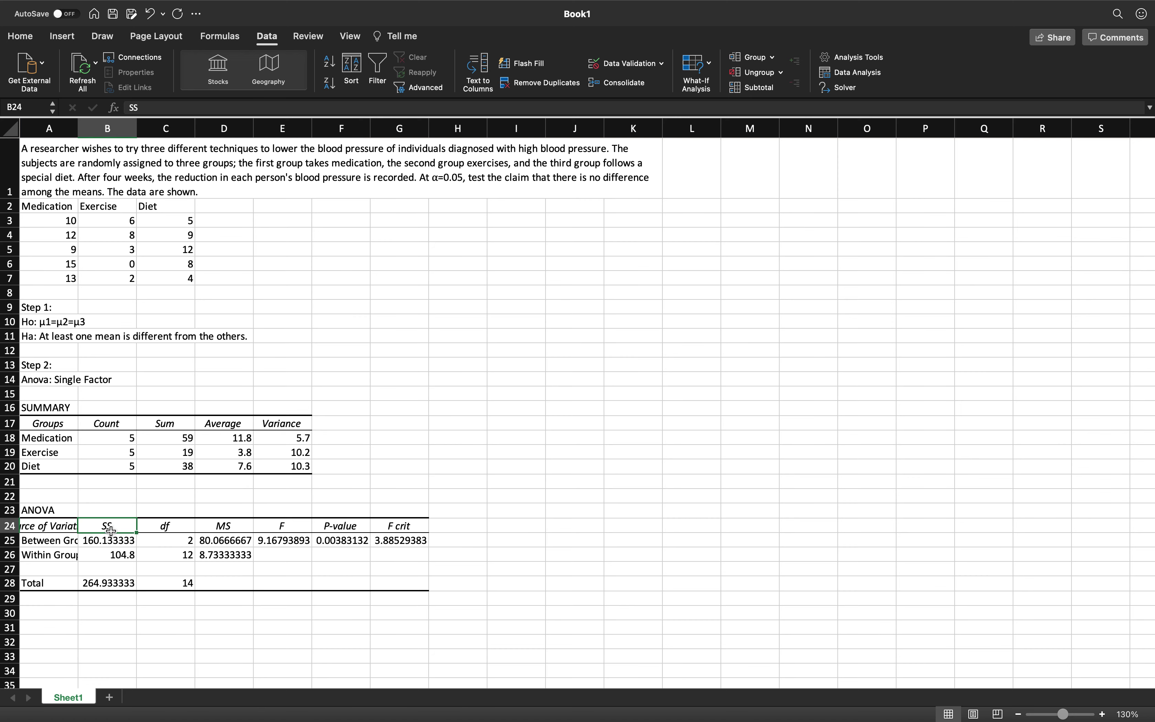
{"action": "left_click", "coordinate": [63, 128]}
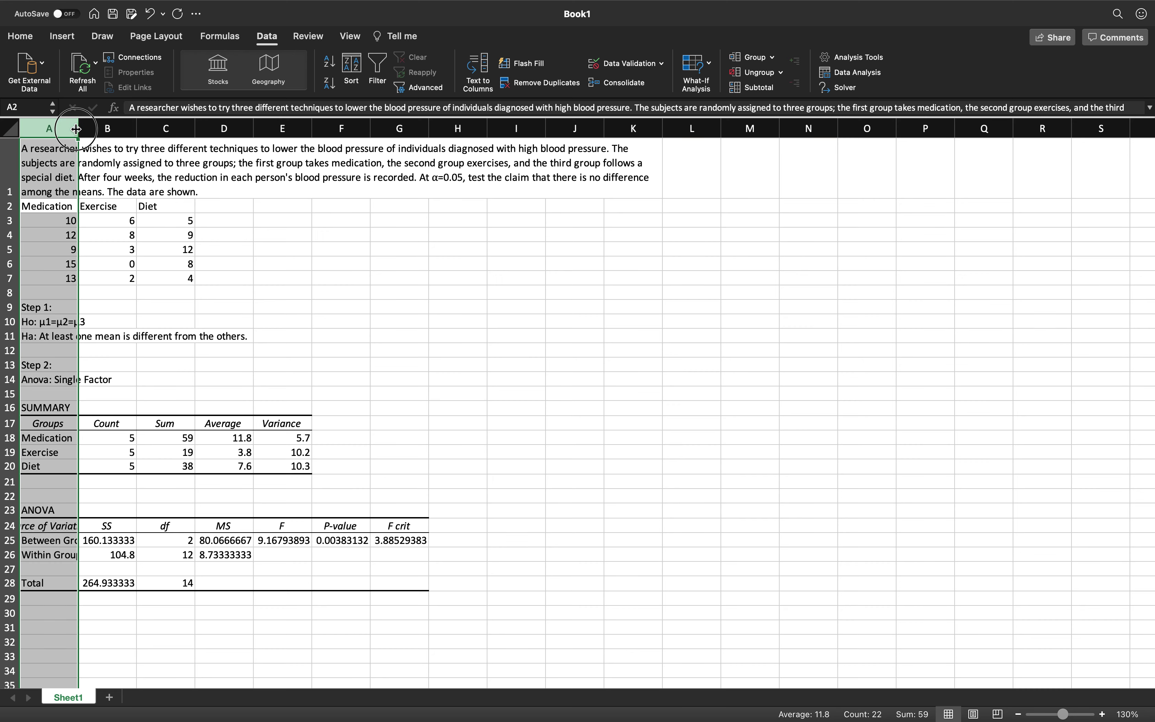
{"action": "left_click_drag", "start_coordinate": [76, 128], "coordinate": [130, 128]}
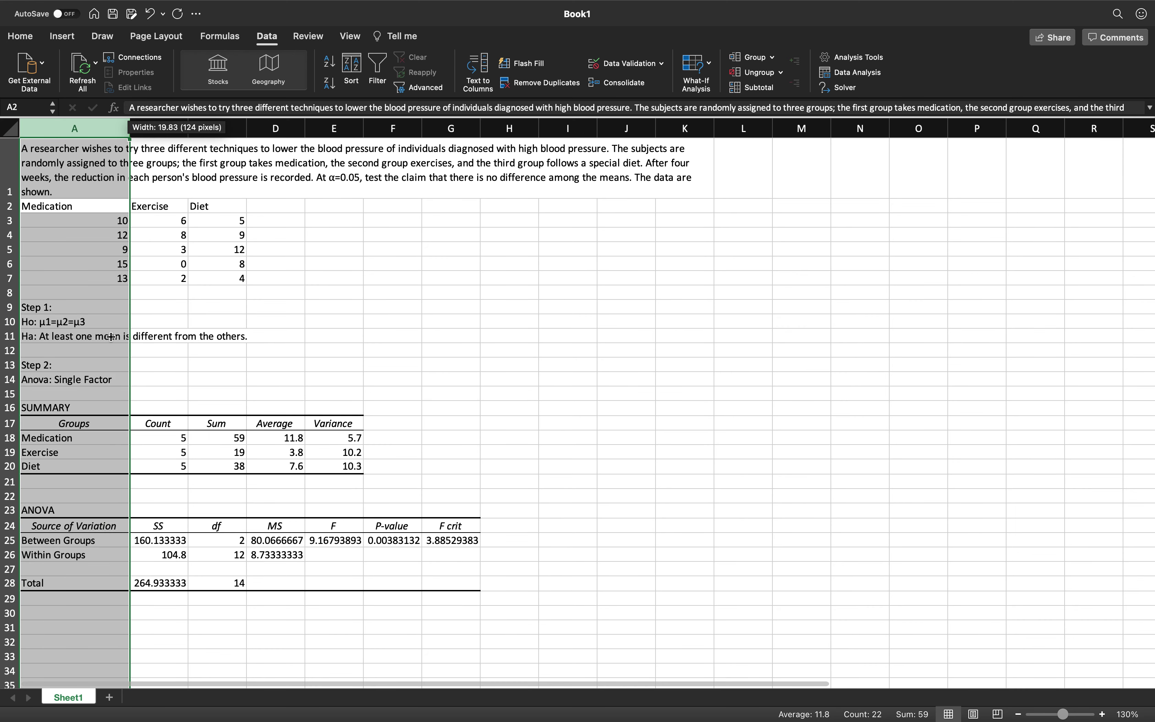
{"action": "left_click", "coordinate": [100, 544]}
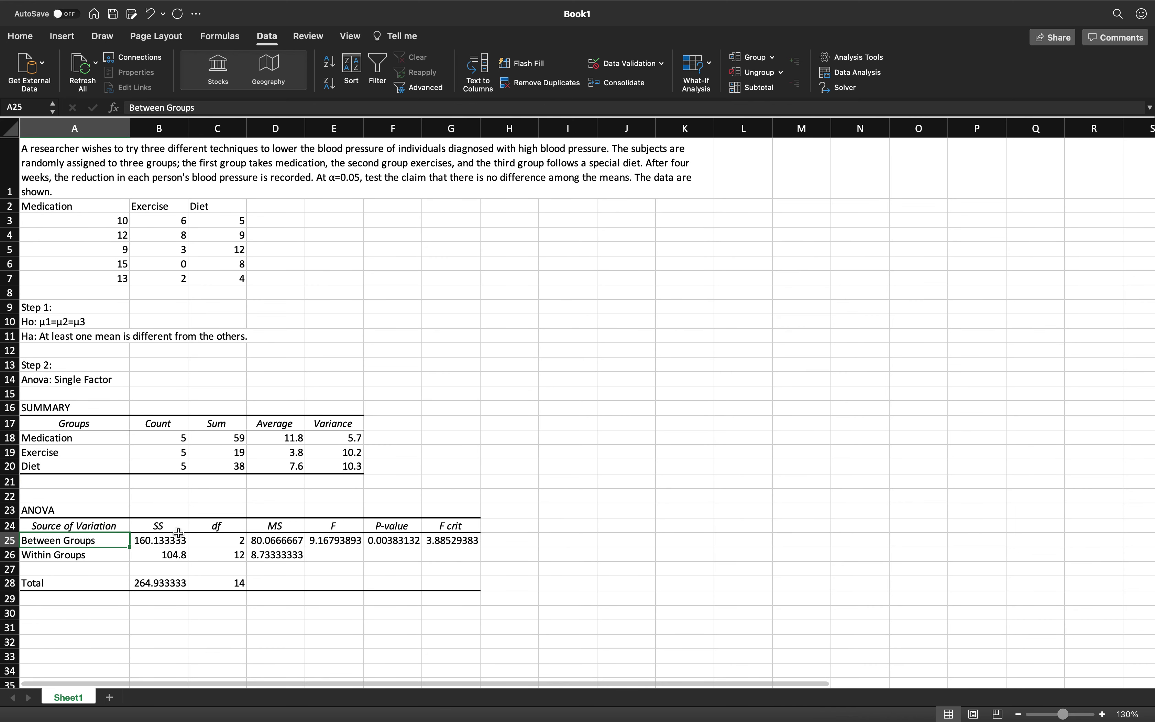
{"action": "left_click", "coordinate": [178, 535]}
{"action": "left_click", "coordinate": [228, 529]}
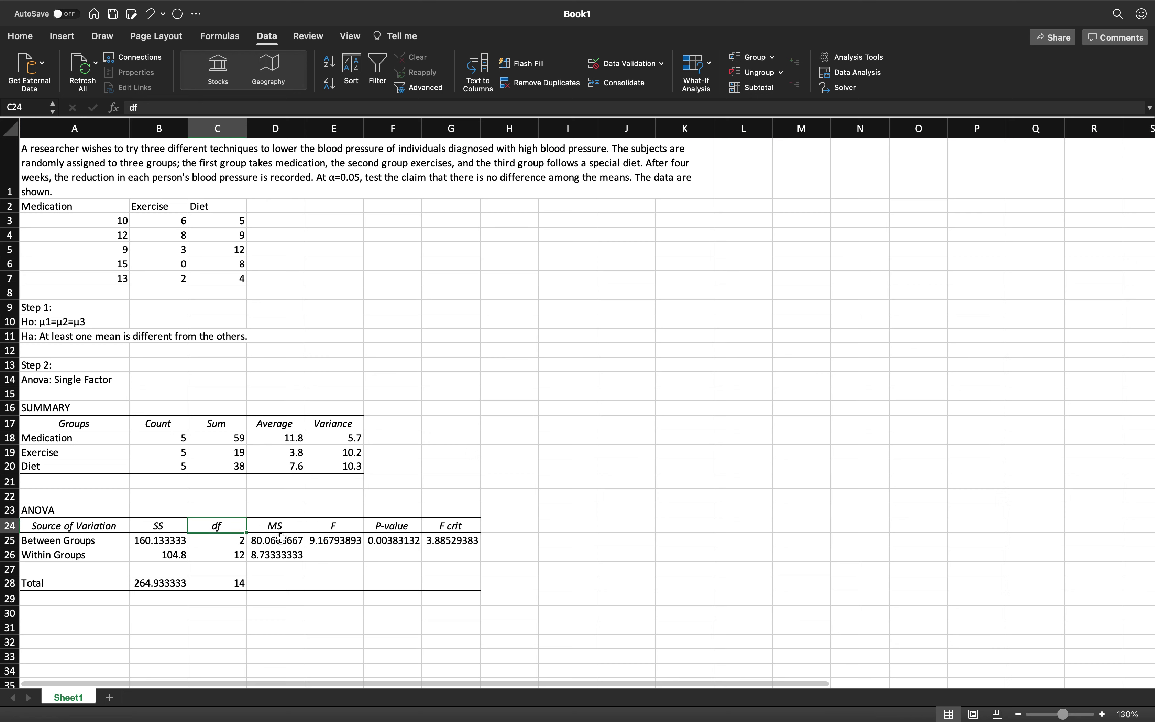
{"action": "left_click", "coordinate": [353, 530]}
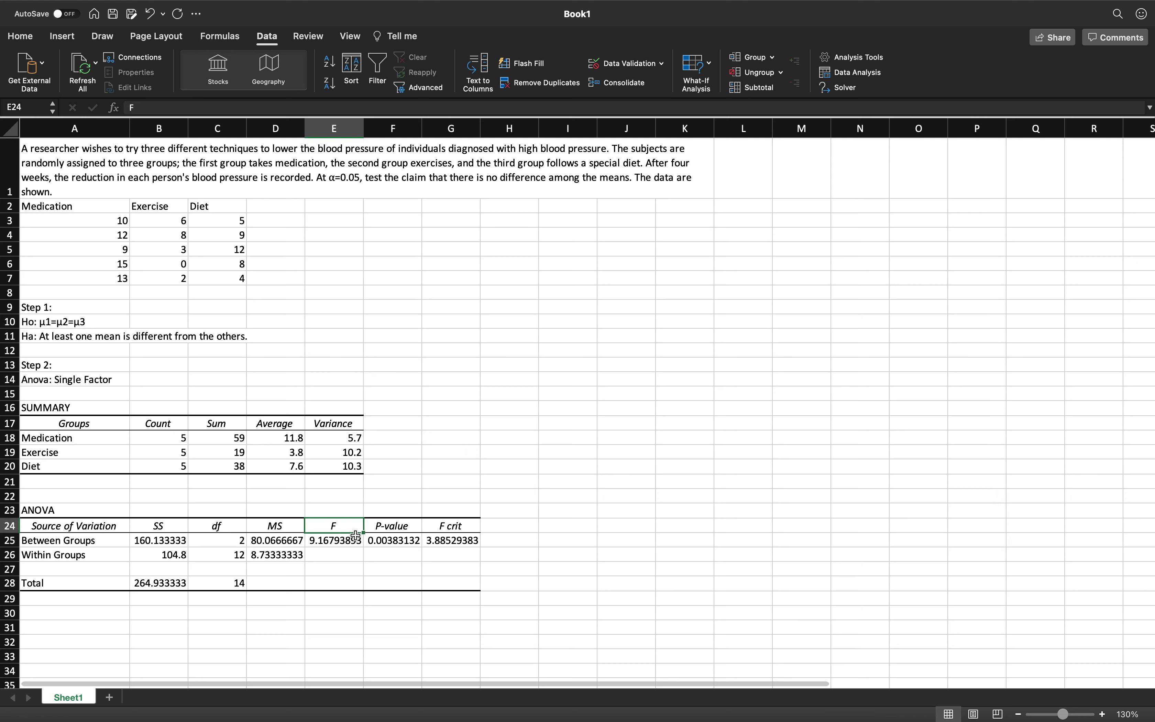
{"action": "left_click_drag", "start_coordinate": [347, 527], "coordinate": [350, 536]}
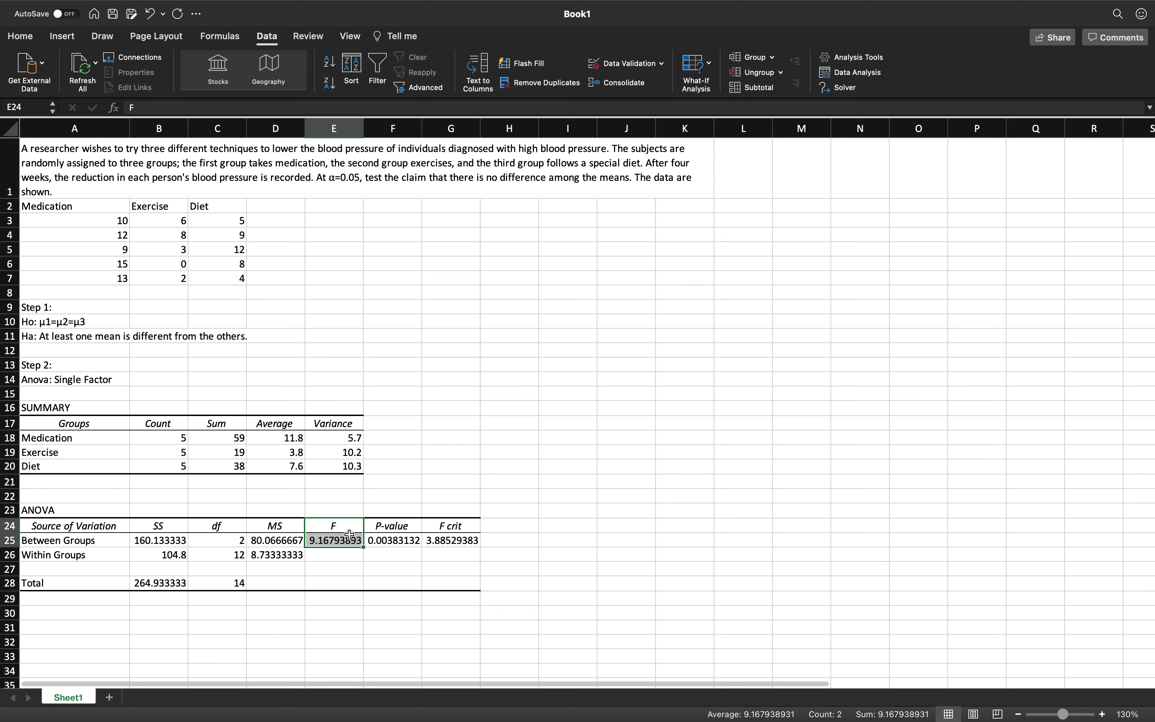
{"action": "left_click_drag", "start_coordinate": [433, 529], "coordinate": [434, 537]}
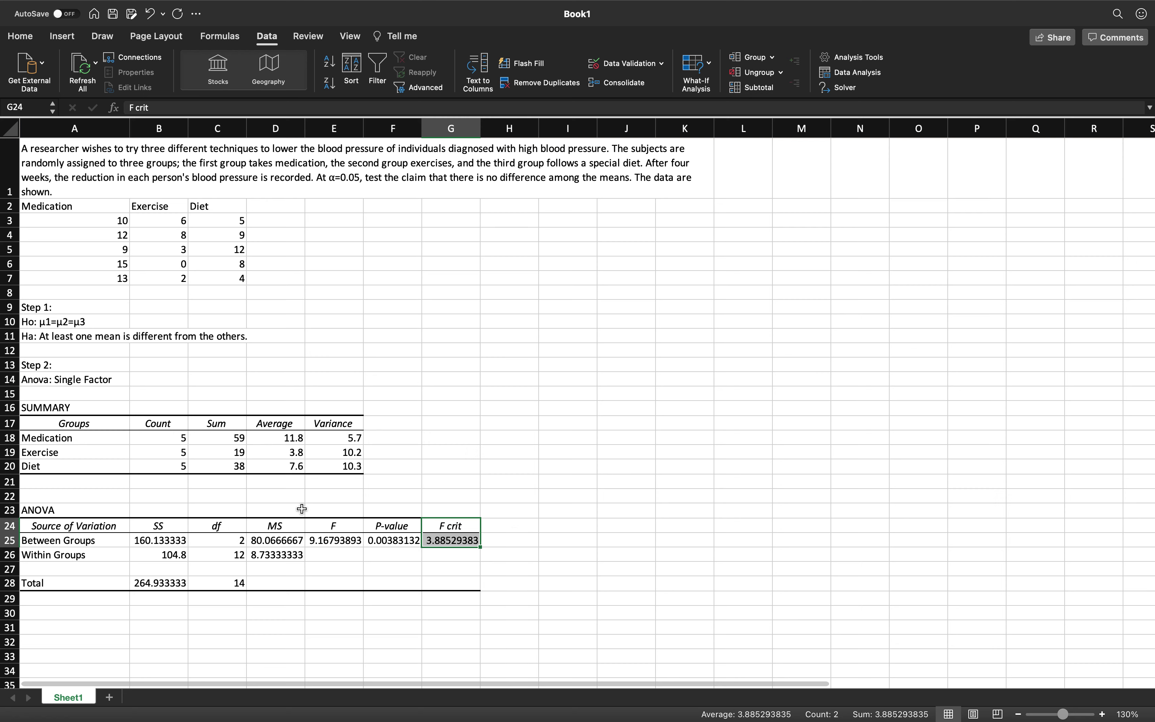
{"action": "left_click_drag", "start_coordinate": [382, 526], "coordinate": [378, 537]}
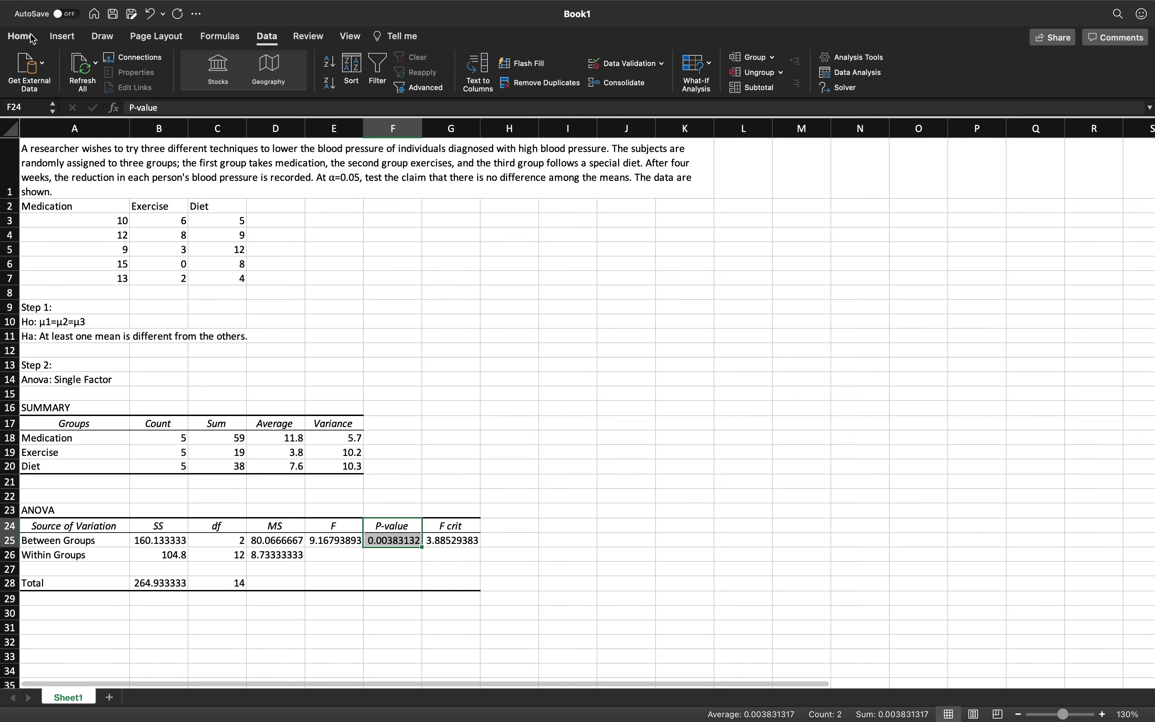
Step: Fill the P-value cells F24:F25 and the Ho/Ha lines in A10:A11 with yellow
{"action": "key", "text": "alt+h"}
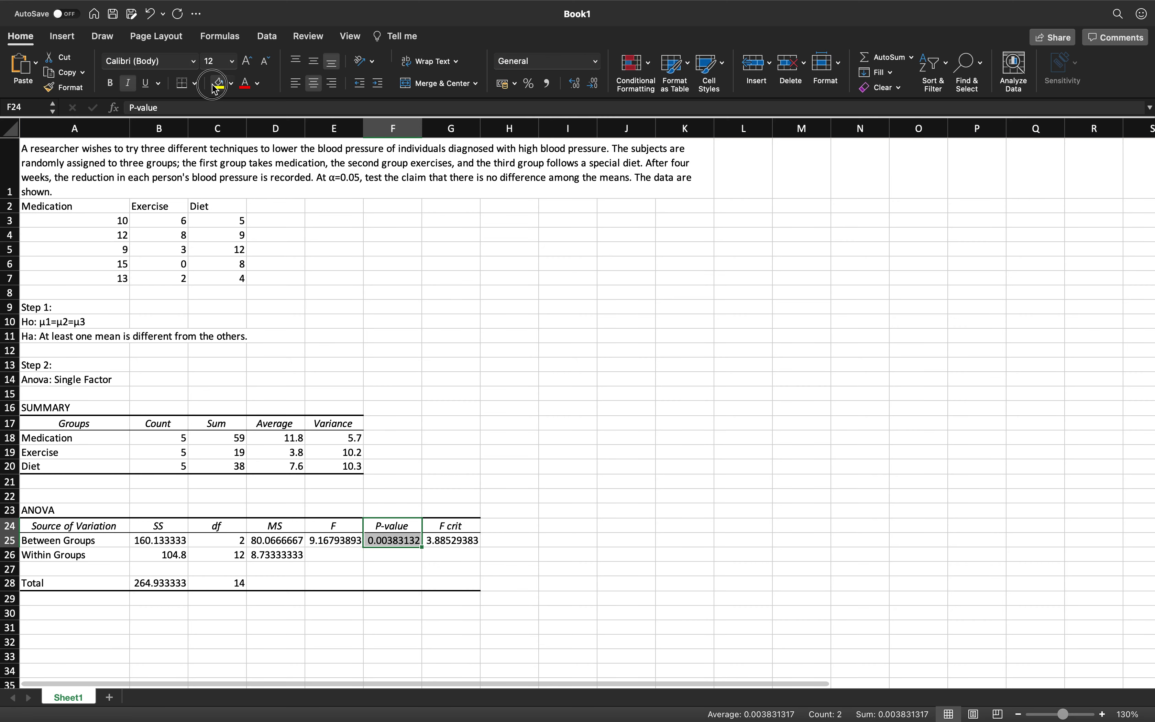
{"action": "left_click", "coordinate": [219, 83]}
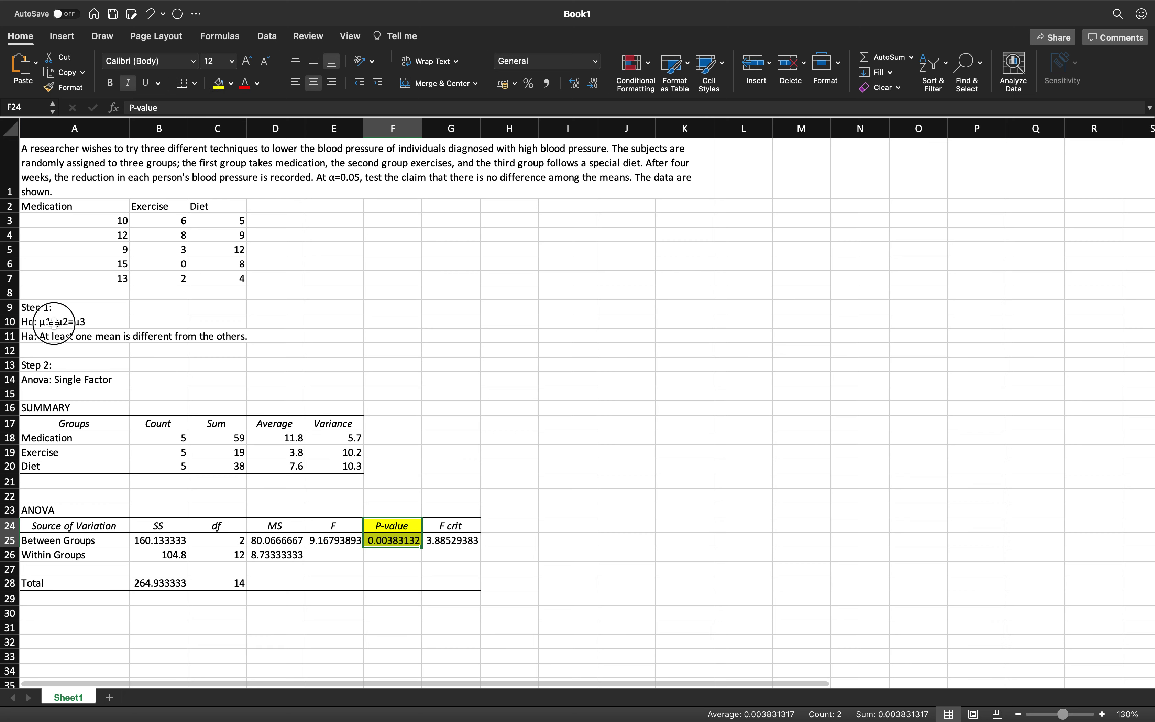
{"action": "left_click_drag", "start_coordinate": [53, 324], "coordinate": [205, 337]}
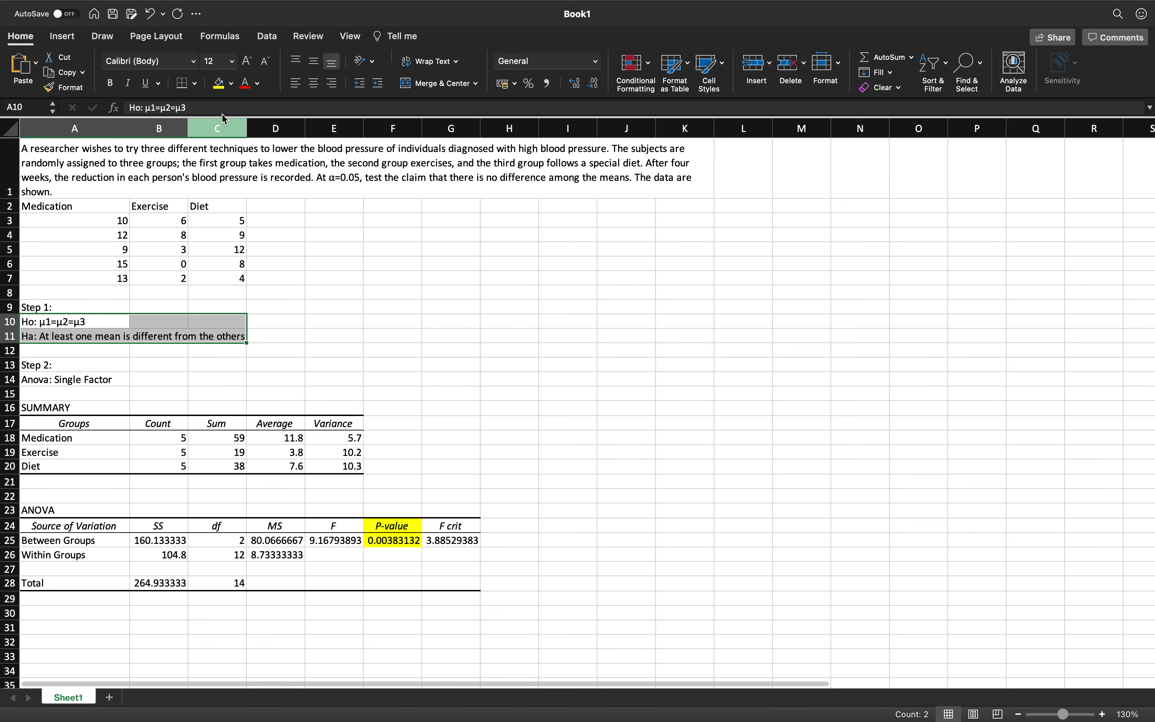
{"action": "left_click", "coordinate": [218, 83]}
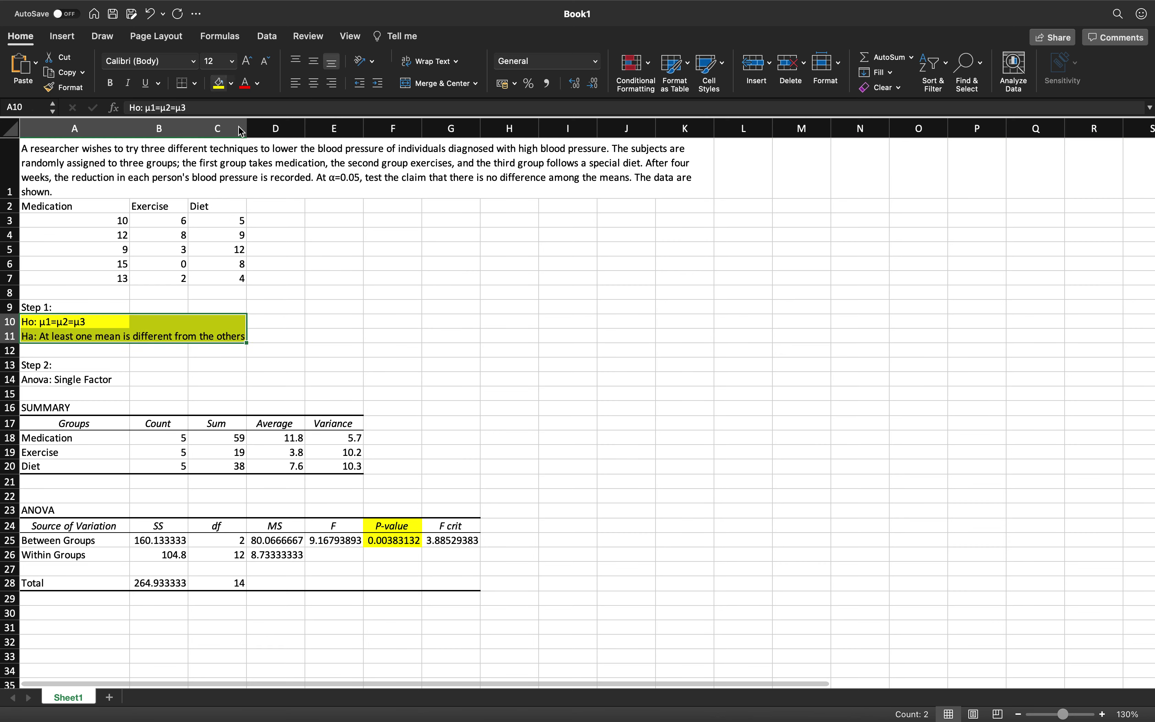
{"action": "left_click", "coordinate": [419, 527]}
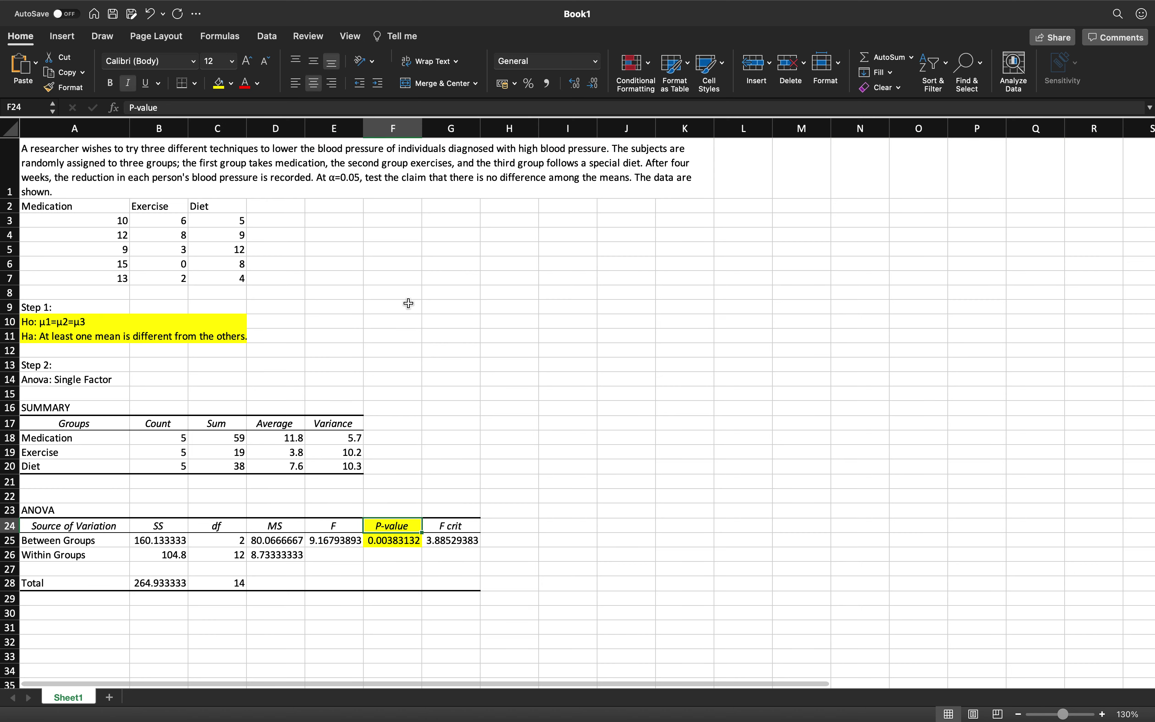
Step: Enter 'Step 3:' in I9, start 'Since p-value <' below it, and copy α from A1
{"action": "left_click", "coordinate": [556, 307]}
{"action": "type", "text": "St"}
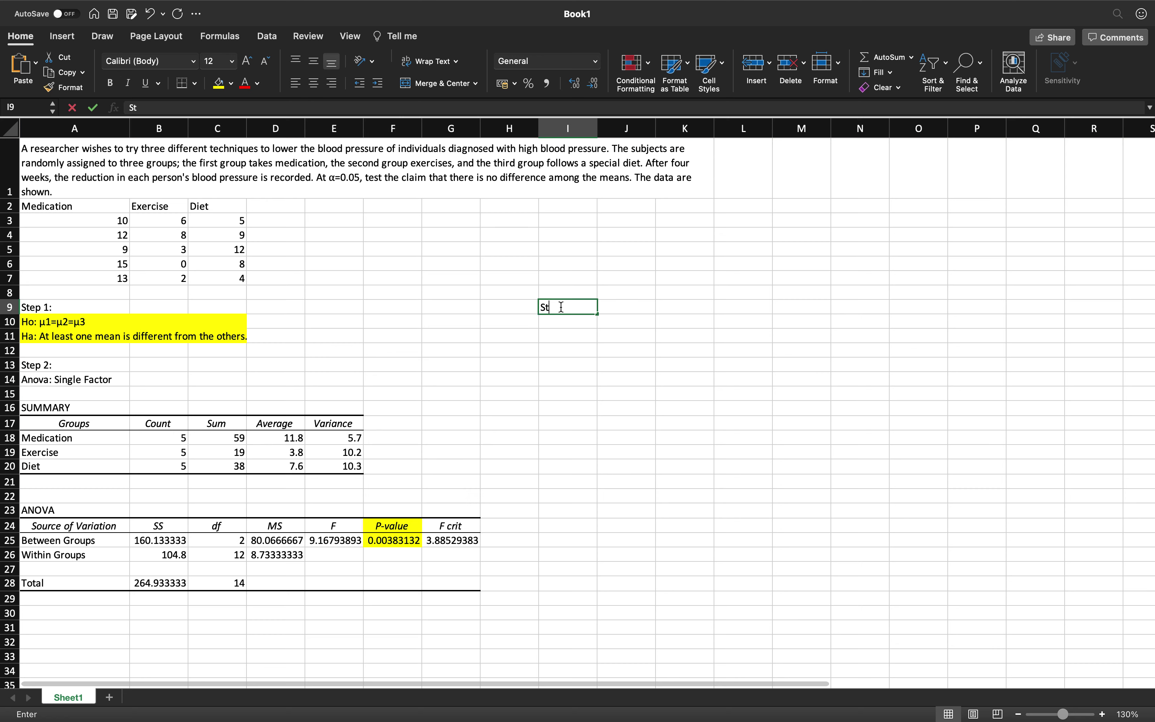
{"action": "type", "text": "ep 3:"}
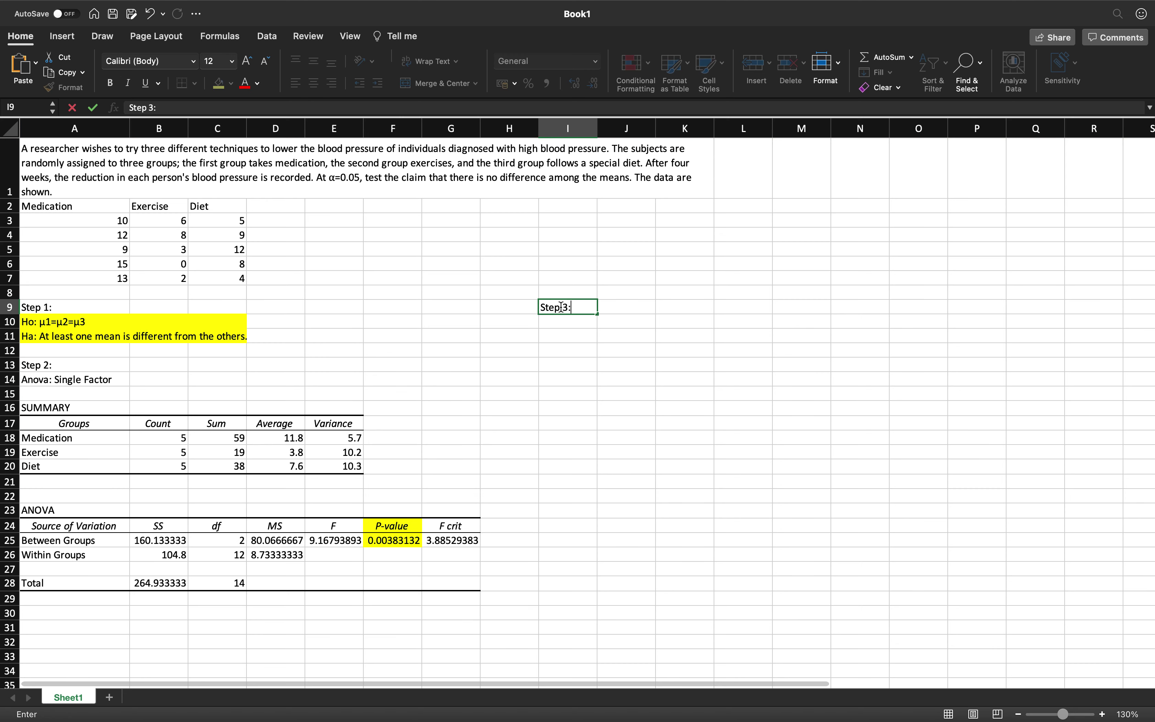
{"action": "key", "text": "Return"}
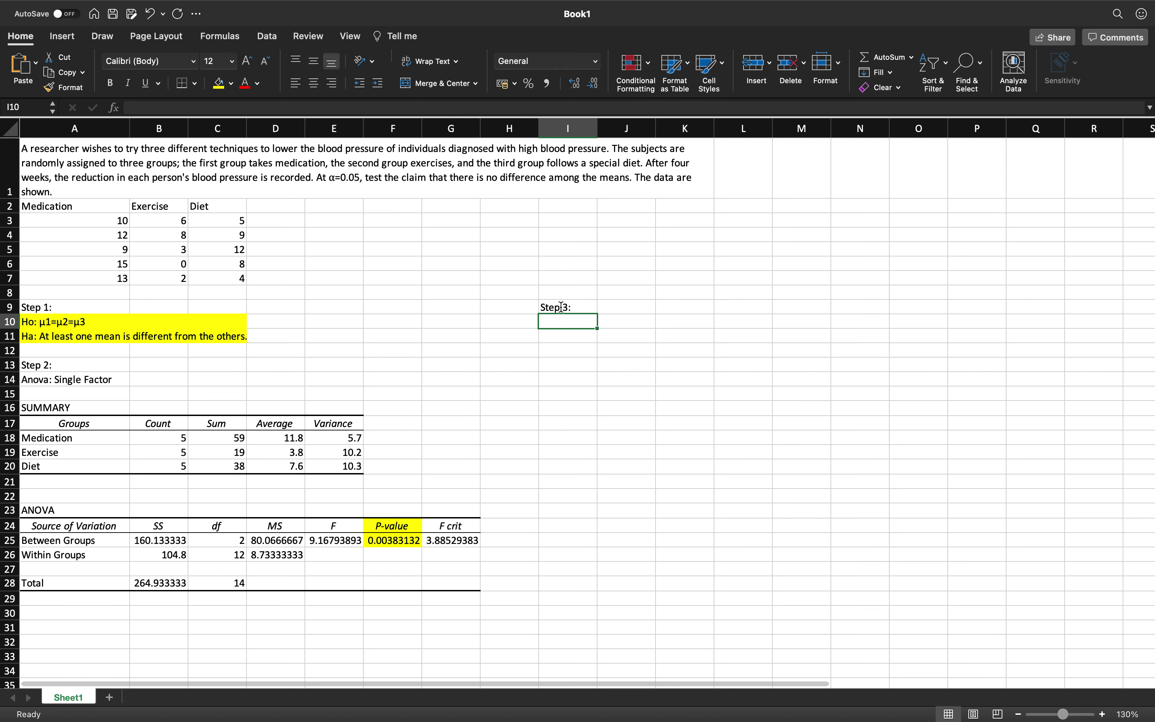
{"action": "type", "text": "Since ["}
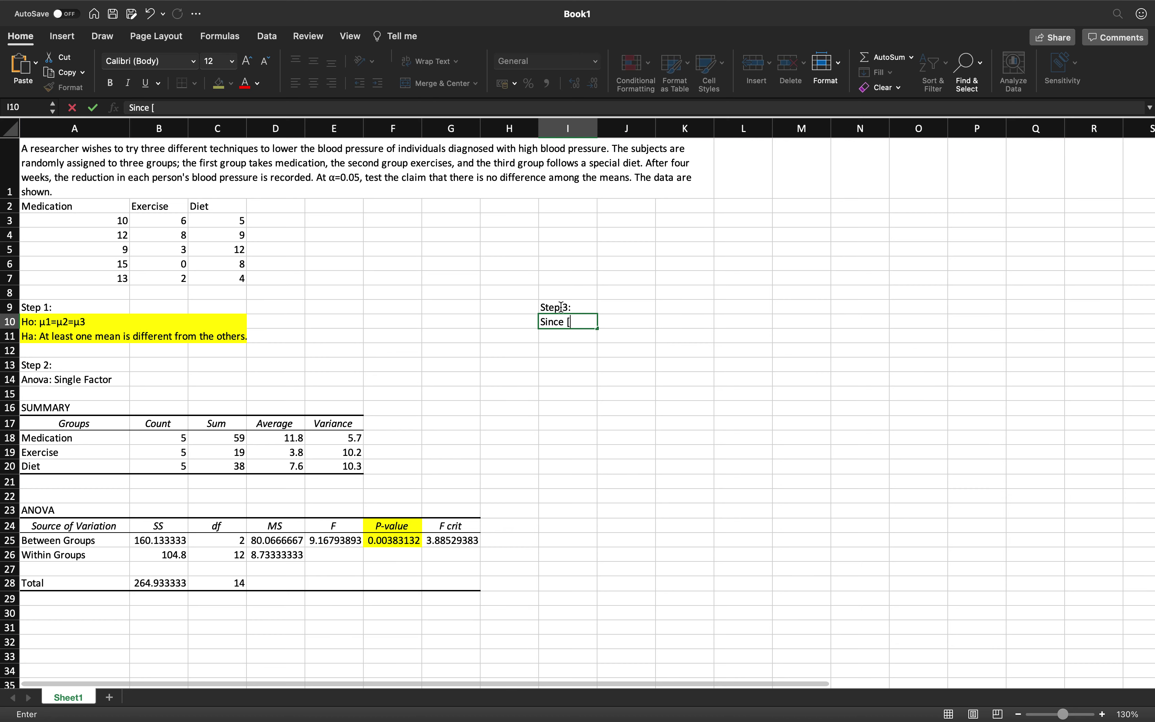
{"action": "key", "text": "BackSpace"}
{"action": "type", "text": "p-value <"}
{"action": "left_click", "coordinate": [333, 175]}
{"action": "double_click", "coordinate": [332, 176]}
{"action": "double_click", "coordinate": [333, 176]}
{"action": "key", "text": "super+c"}
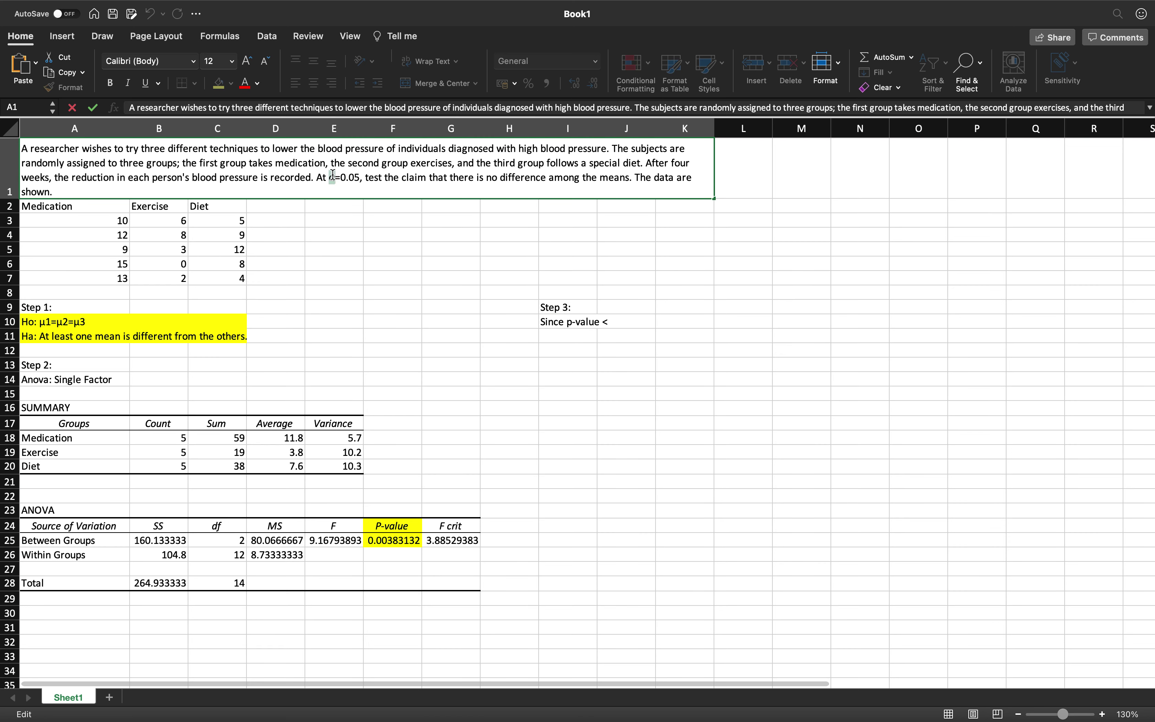
{"action": "left_click", "coordinate": [633, 324]}
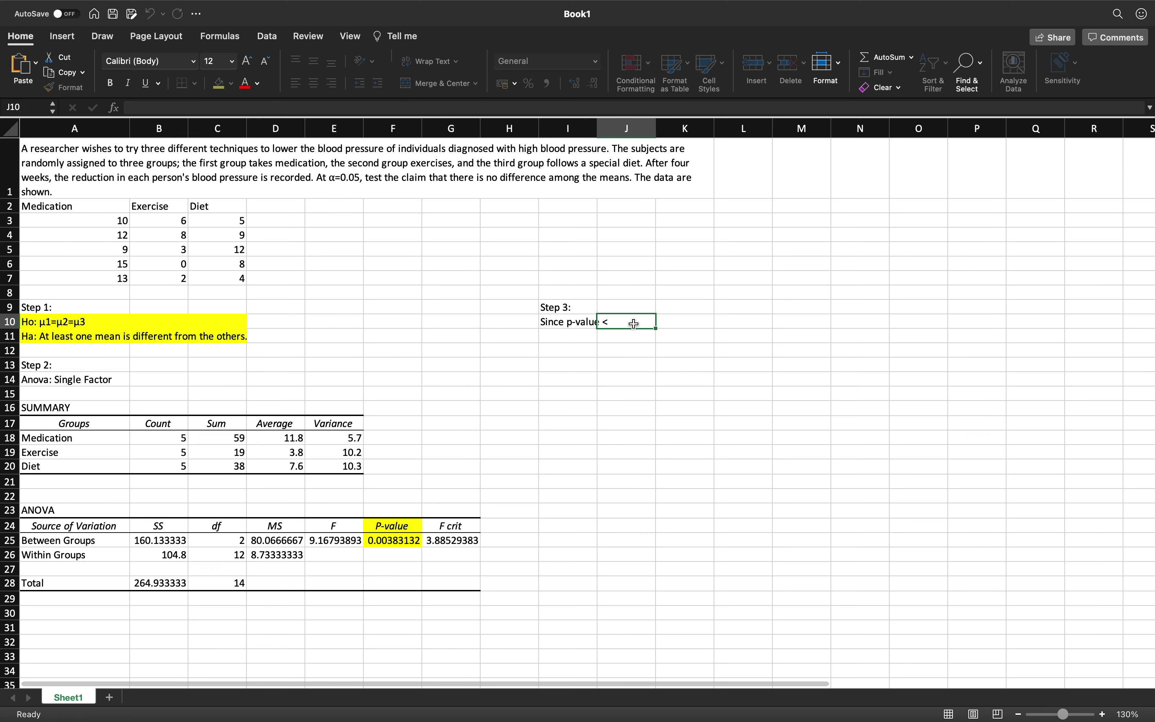
Step: Finish the decision note: 'α, i.e., 0.0038 < 0.05, hence we reject Ho.'
{"action": "double_click", "coordinate": [581, 324]}
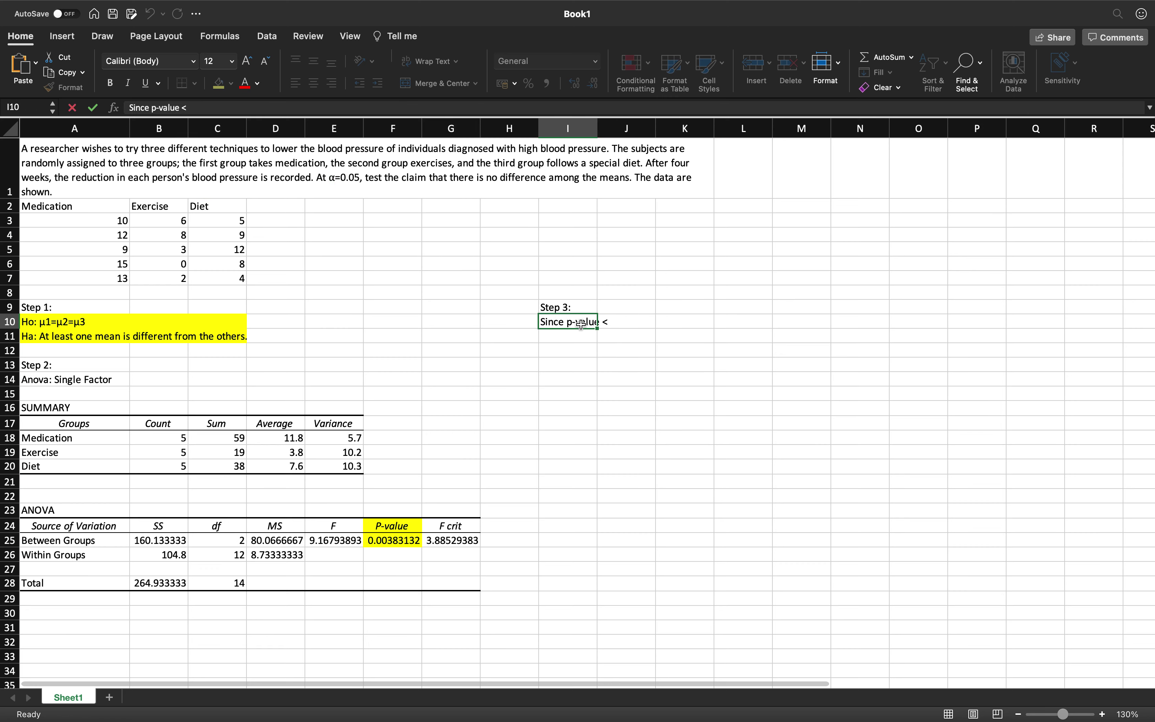
{"action": "left_click", "coordinate": [457, 108]}
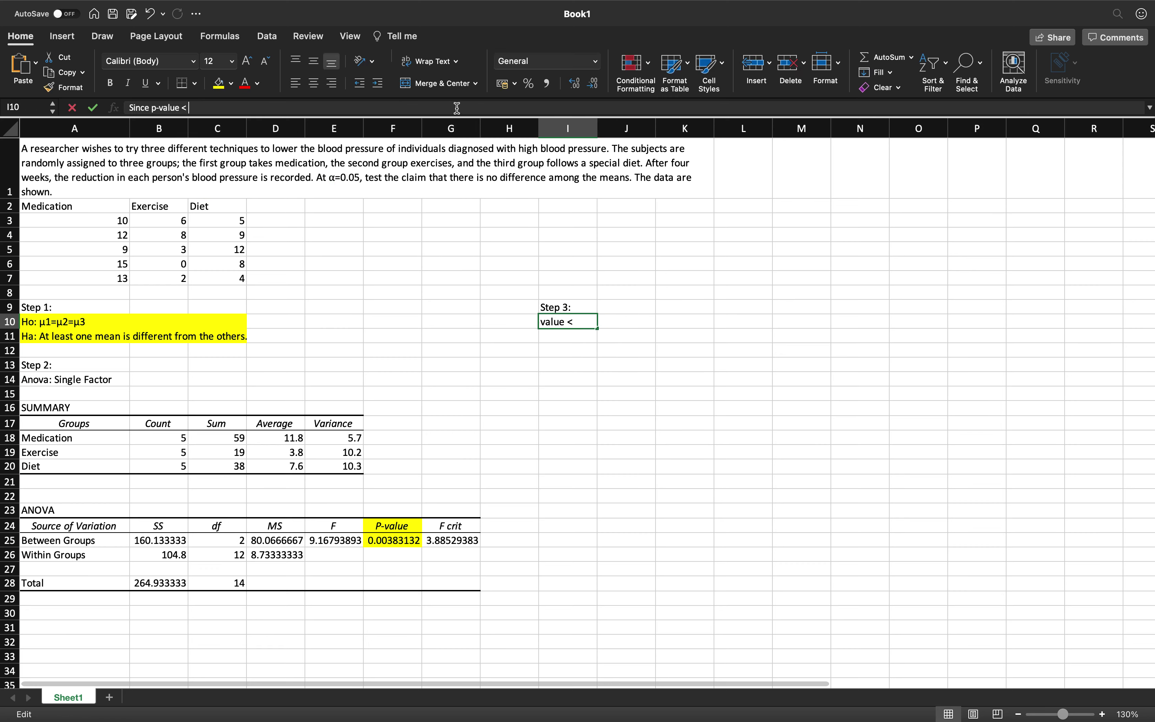
{"action": "key", "text": "super+v"}
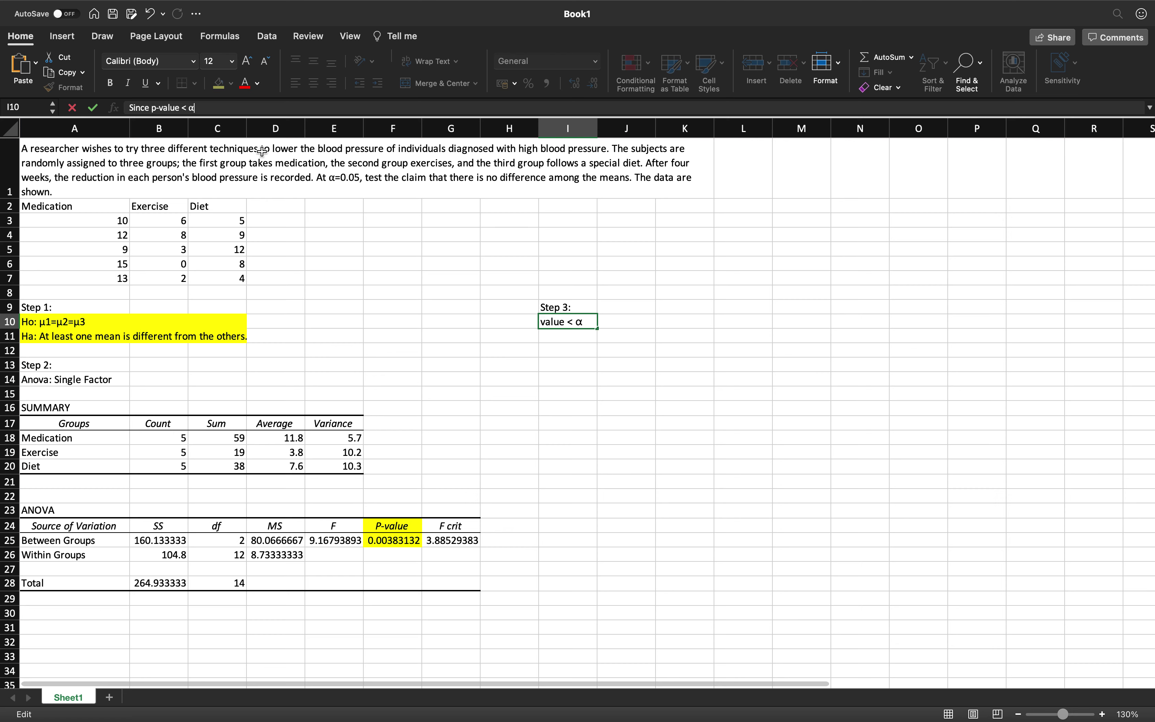
{"action": "type", "text": ", t"}
{"action": "type", "text": ".e.,"}
{"action": "key", "text": "Return"}
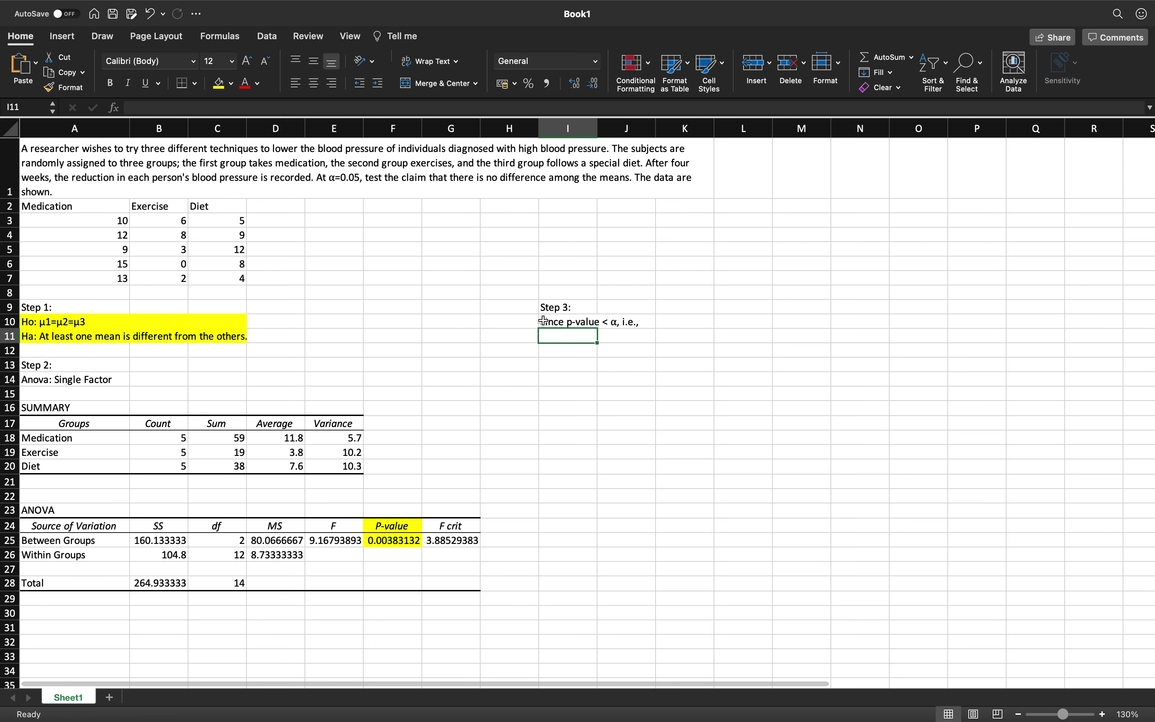
{"action": "type", "text": "0."}
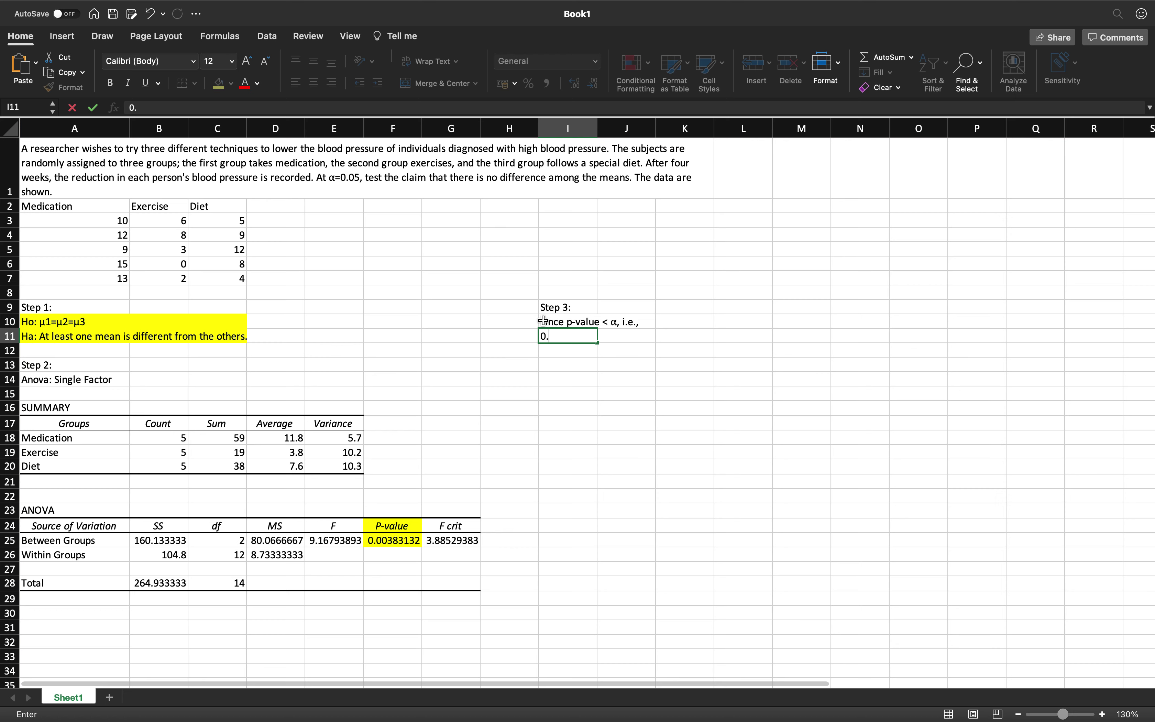
{"action": "type", "text": "0038"}
{"action": "type", "text": "< 0.05, hence"}
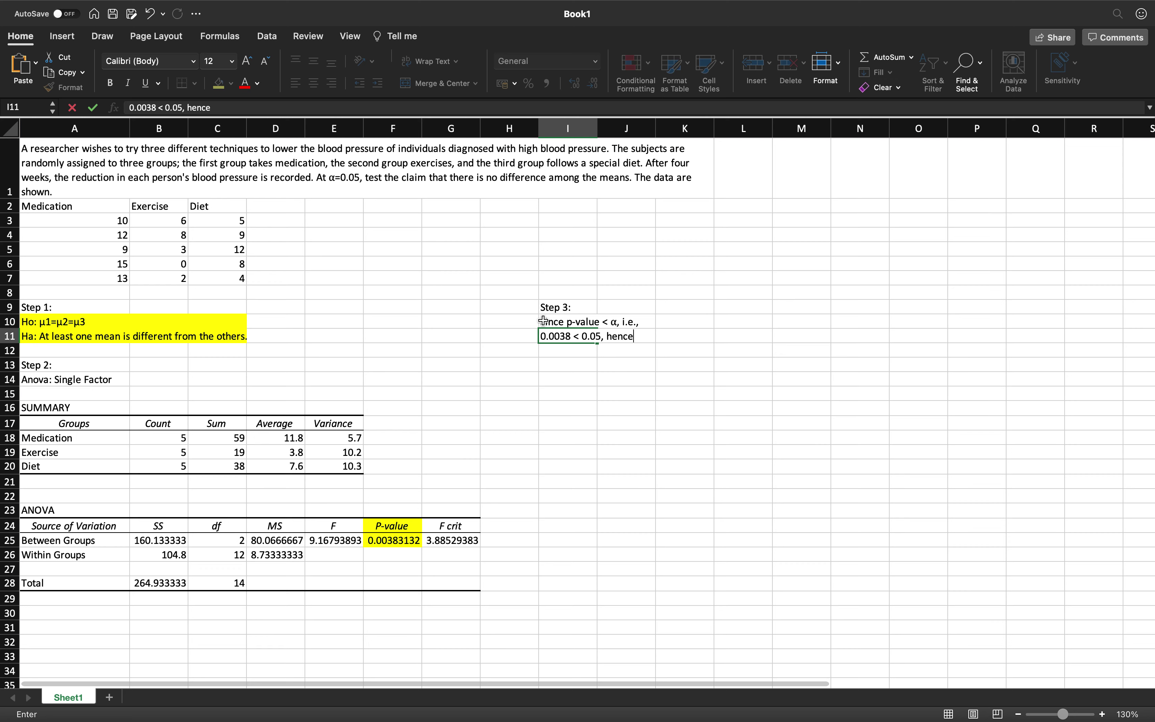
{"action": "key", "text": "Return"}
{"action": "type", "text": "we "}
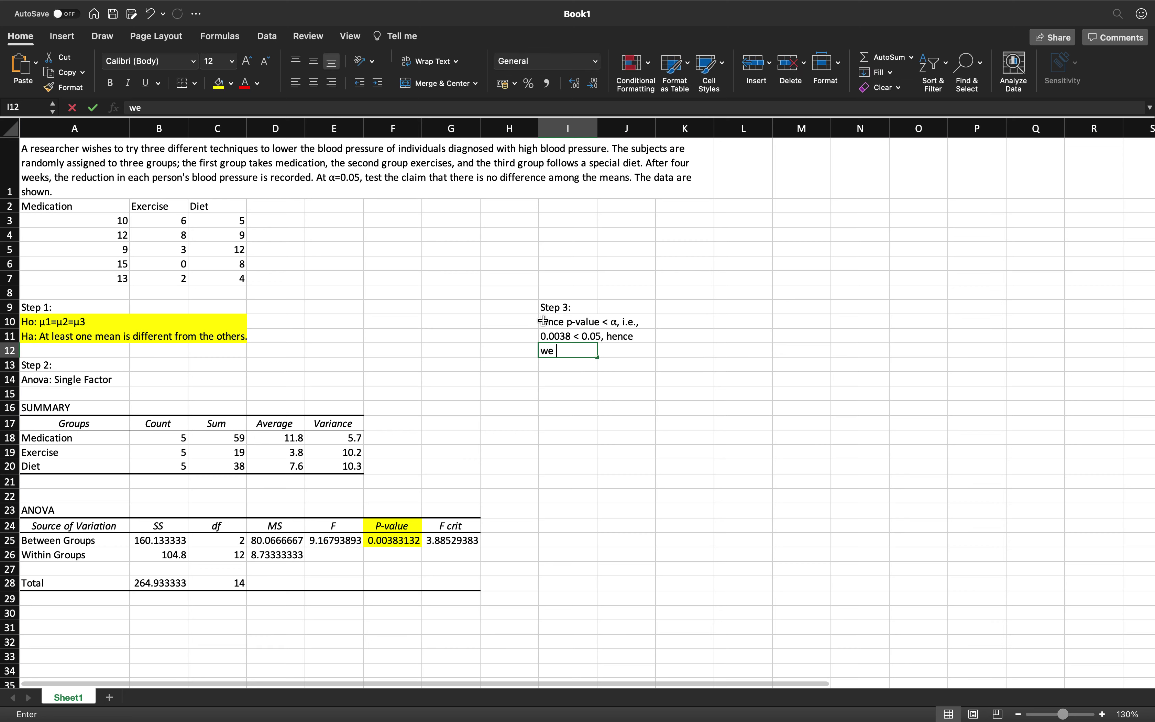
{"action": "type", "text": "reject H"}
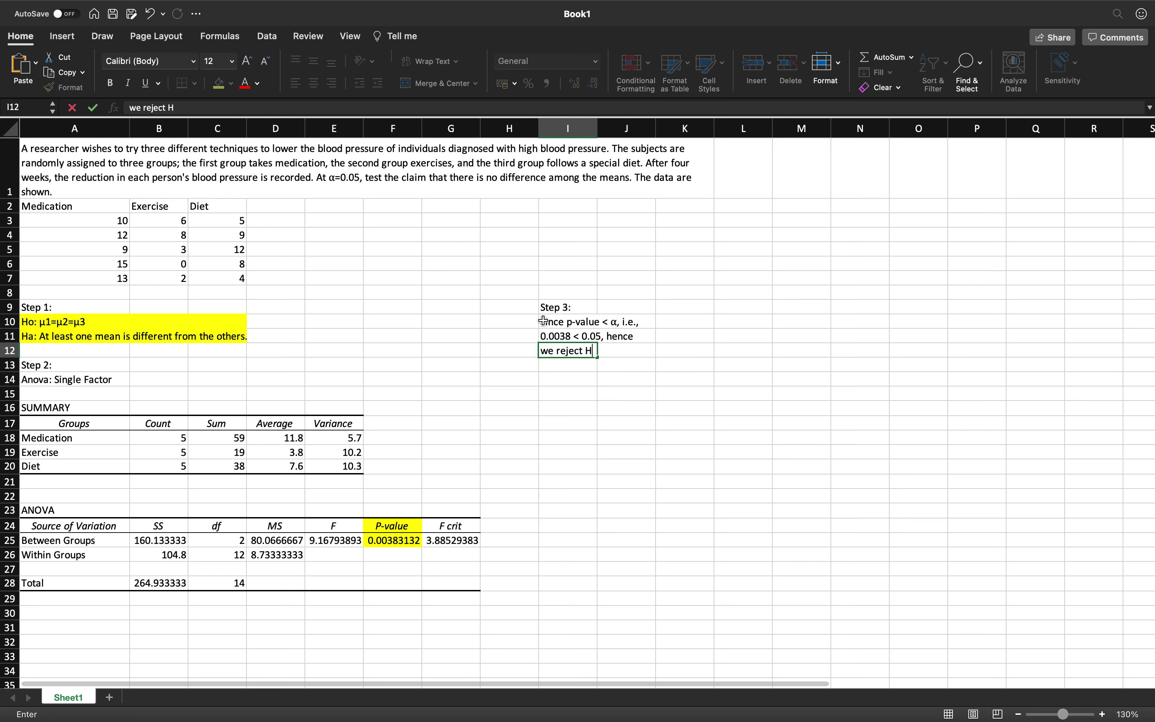
{"action": "type", "text": "o."}
{"action": "key", "text": "Return"}
{"action": "key", "text": "Return"}
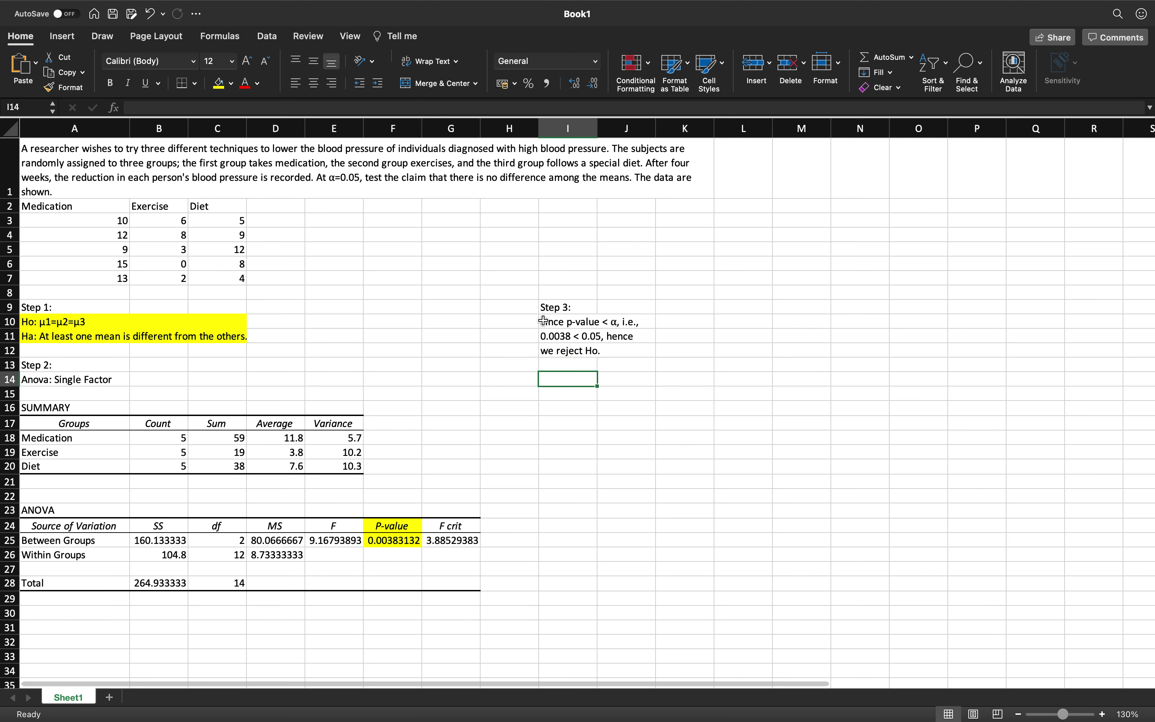
Step: Label cell I14 'Step 4:' and check the Ho and Ha wording in A10:A11
{"action": "type", "text": "Step 4:"}
{"action": "key", "text": "Return"}
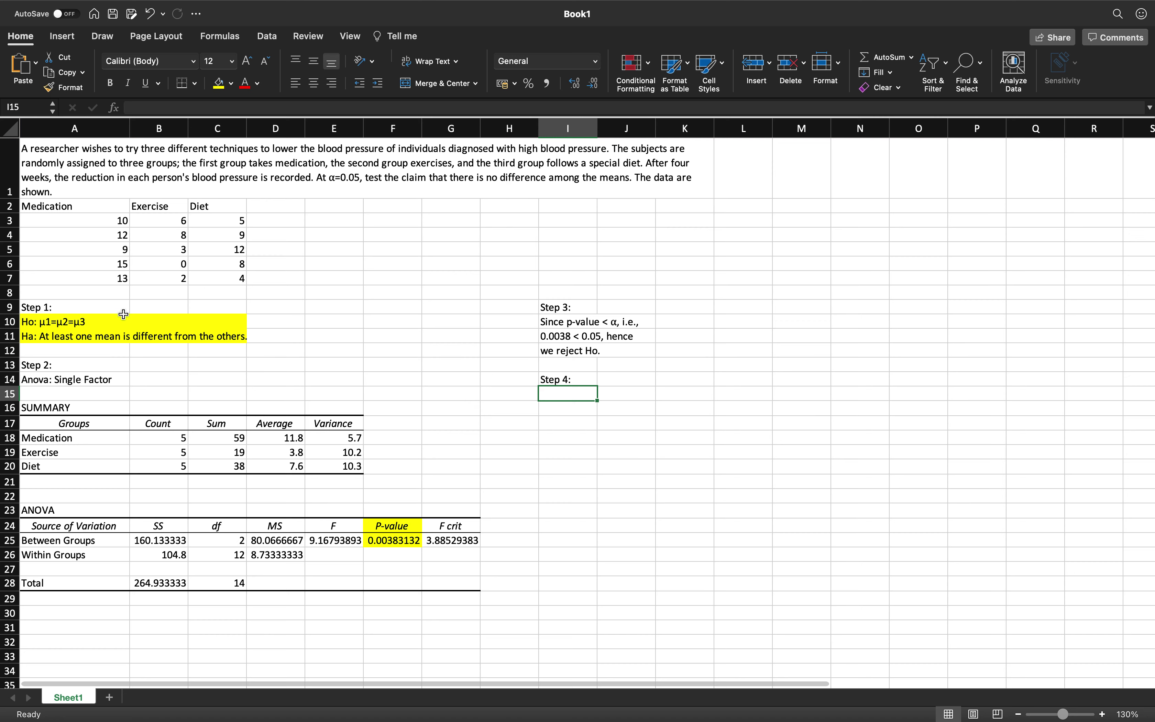
{"action": "left_click", "coordinate": [95, 319]}
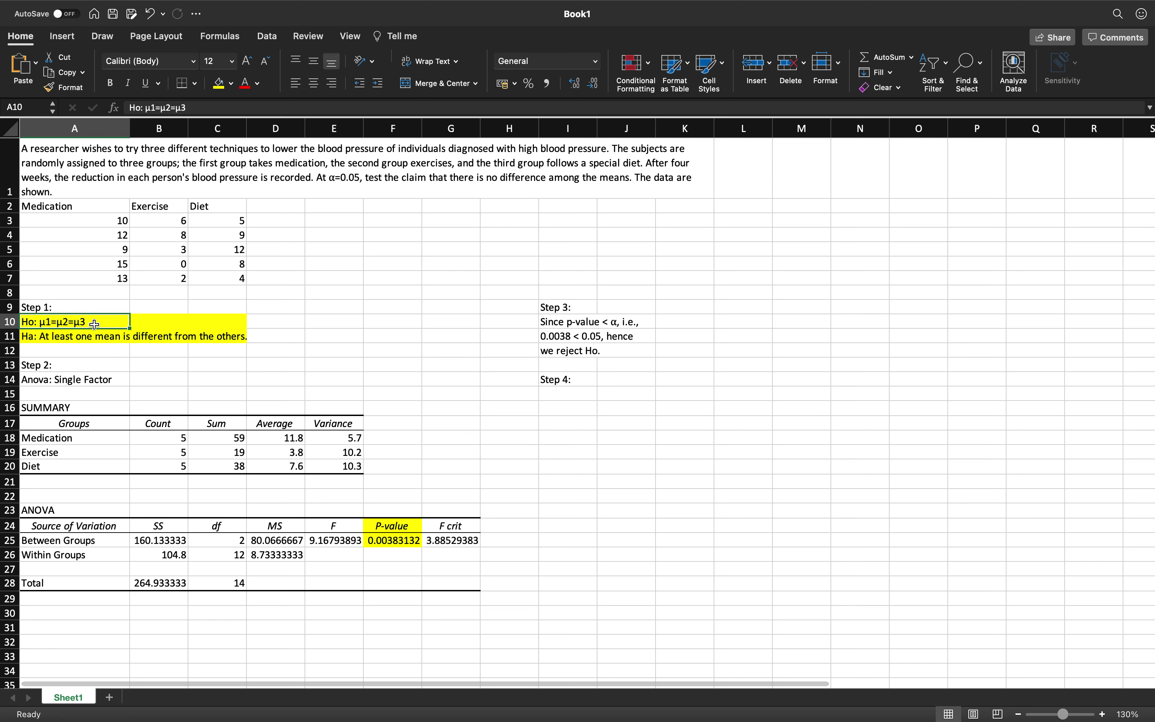
{"action": "left_click", "coordinate": [94, 338]}
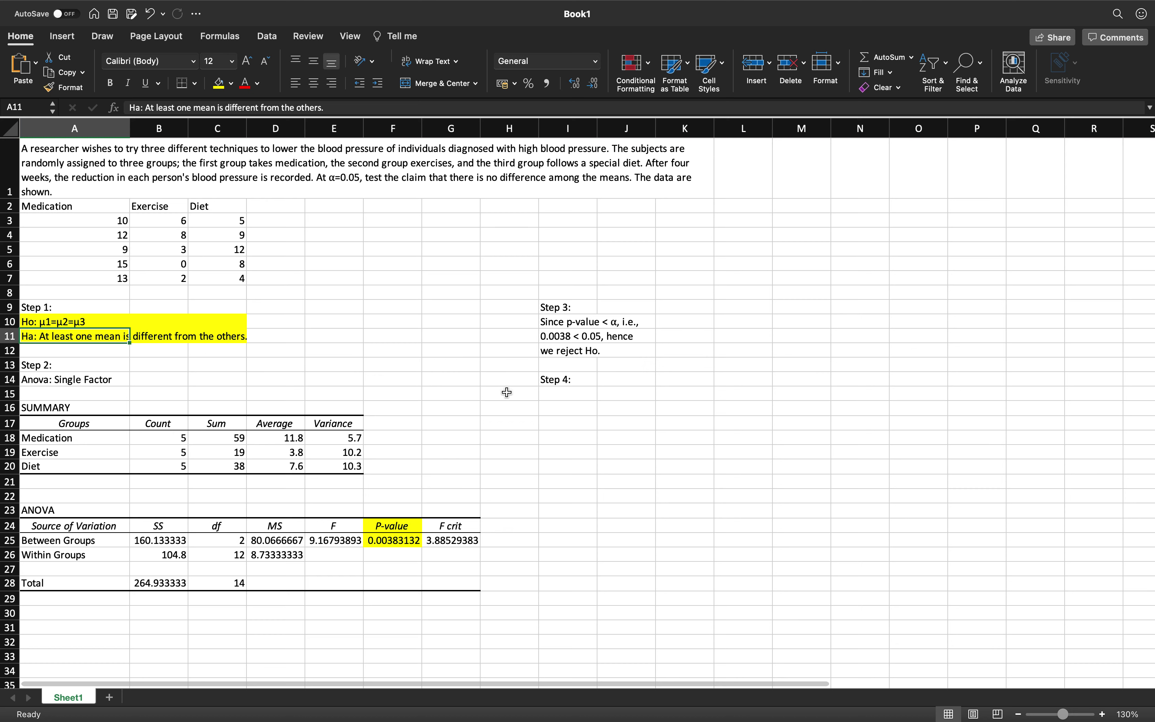
{"action": "left_click", "coordinate": [552, 394]}
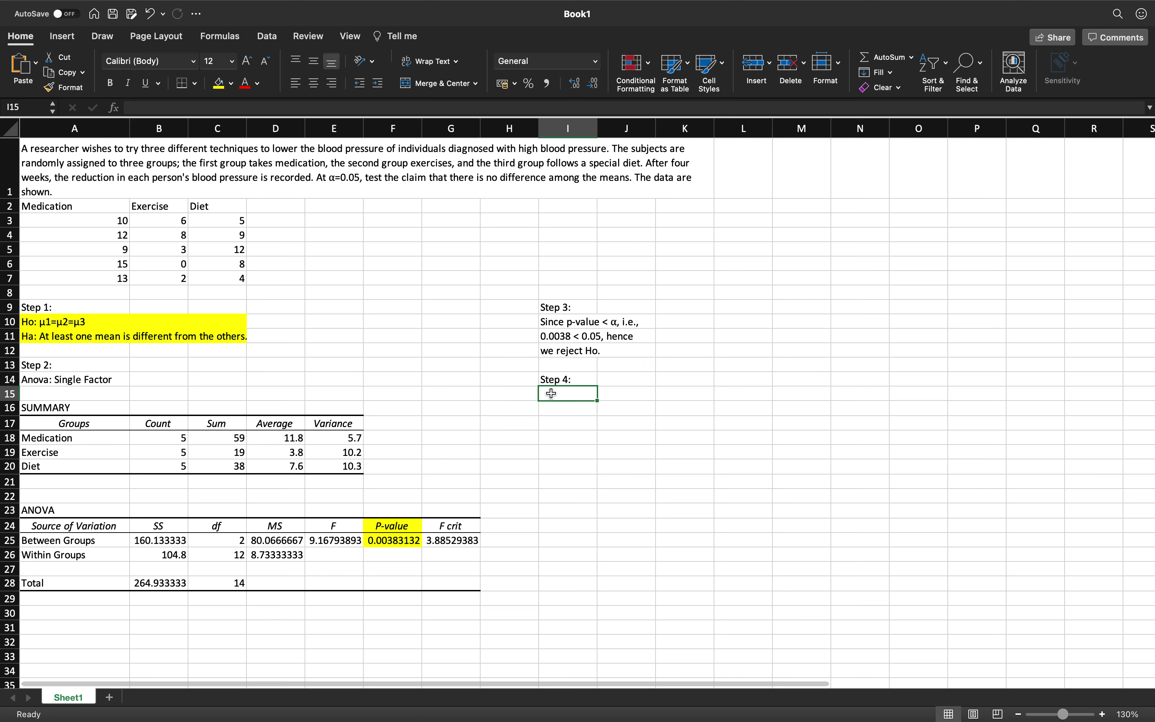
Step: Write the conclusion 'There is enough evidence to reject the claim and conclude that at least one mean is different form the others.' across I15:I16
{"action": "type", "text": "There is eno"}
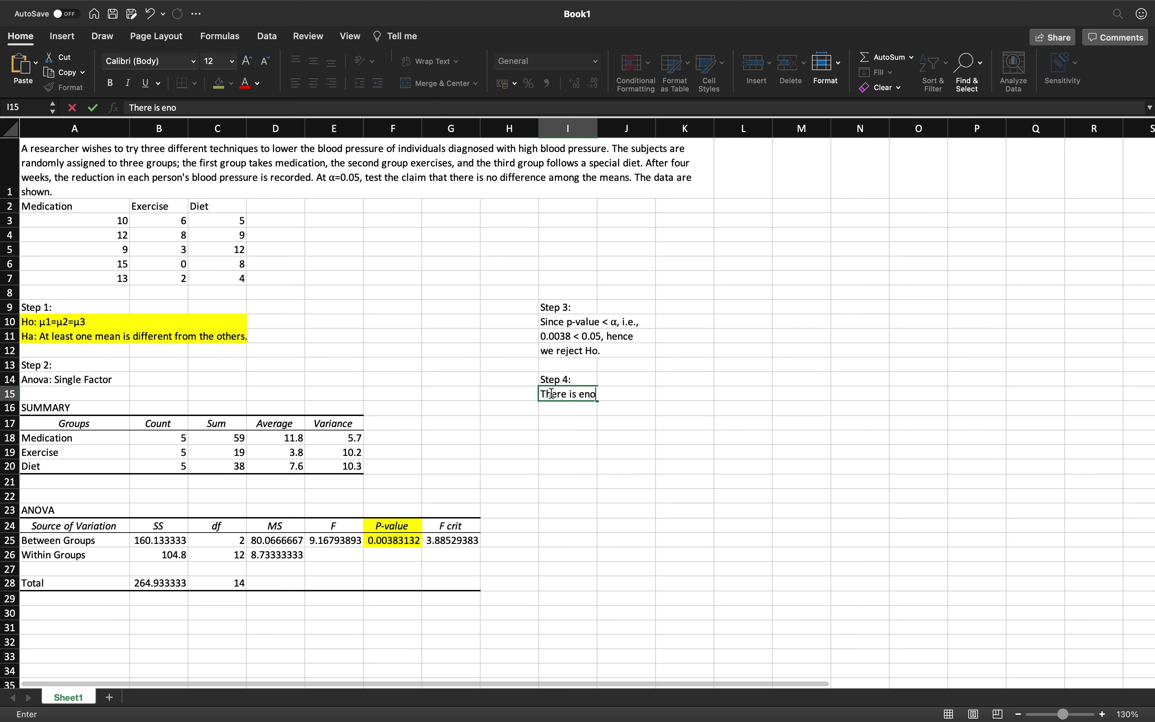
{"action": "type", "text": "ughevidence to r"}
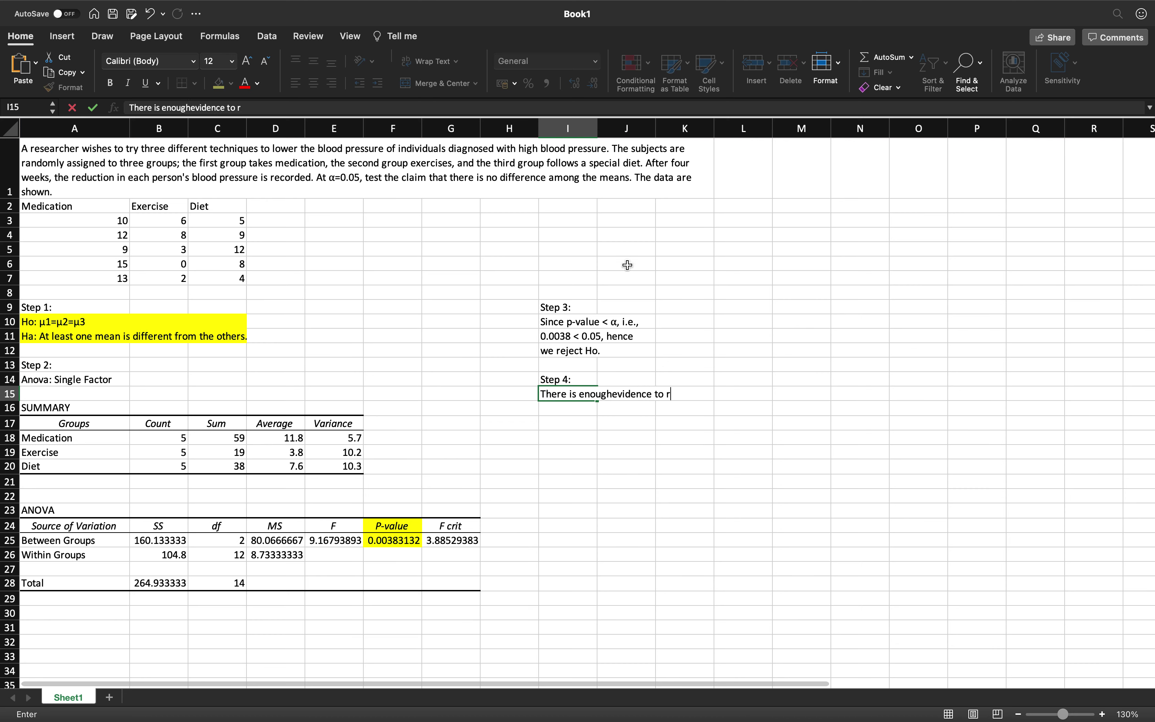
{"action": "type", "text": "eject the claim"}
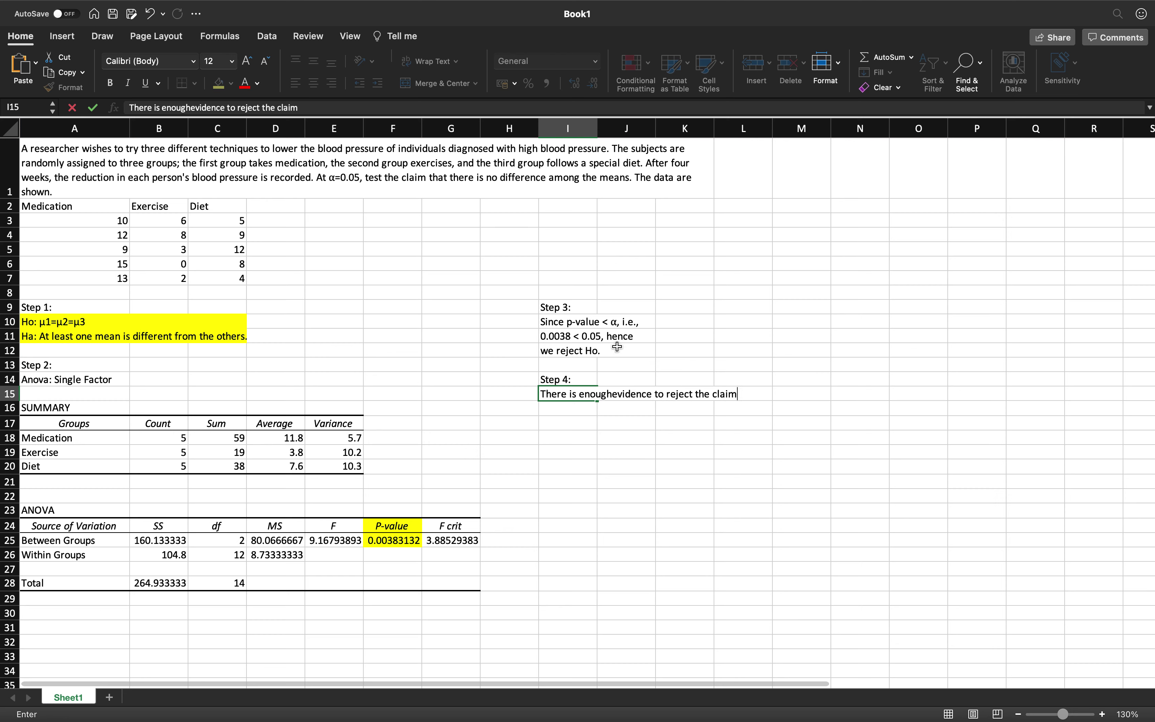
{"action": "left_click", "coordinate": [614, 391]}
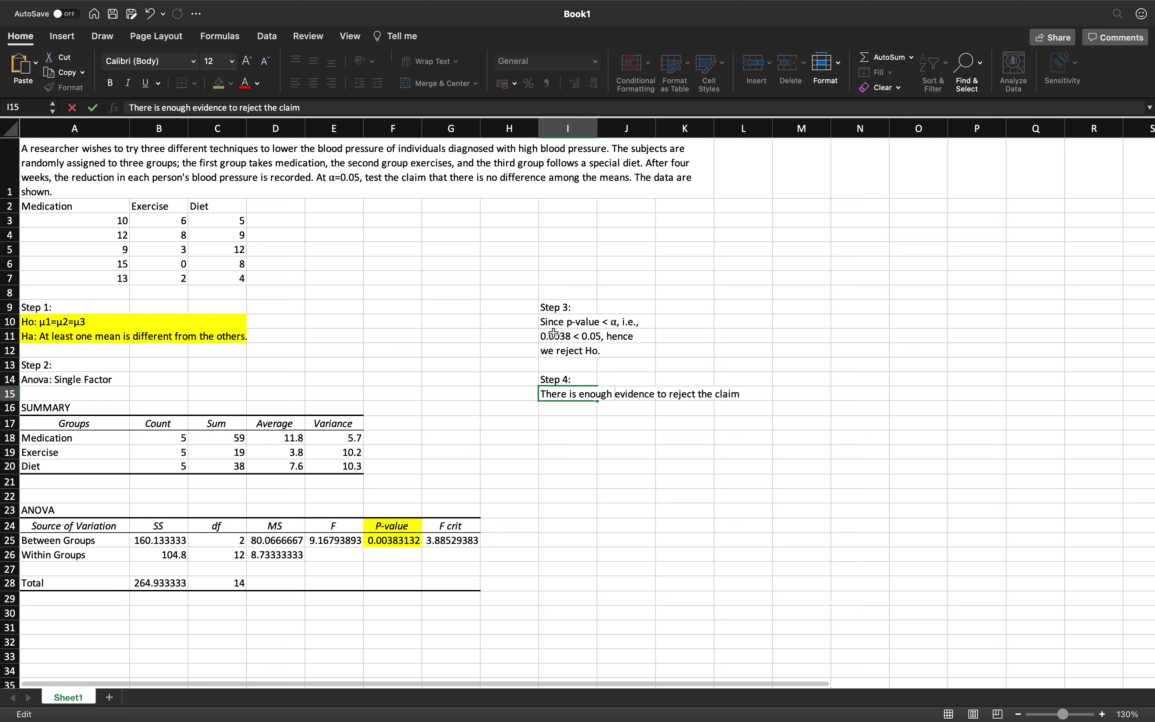
{"action": "key", "text": "End"}
{"action": "type", "text": "and conclude that"}
{"action": "key", "text": "Return"}
{"action": "type", "text": "at"}
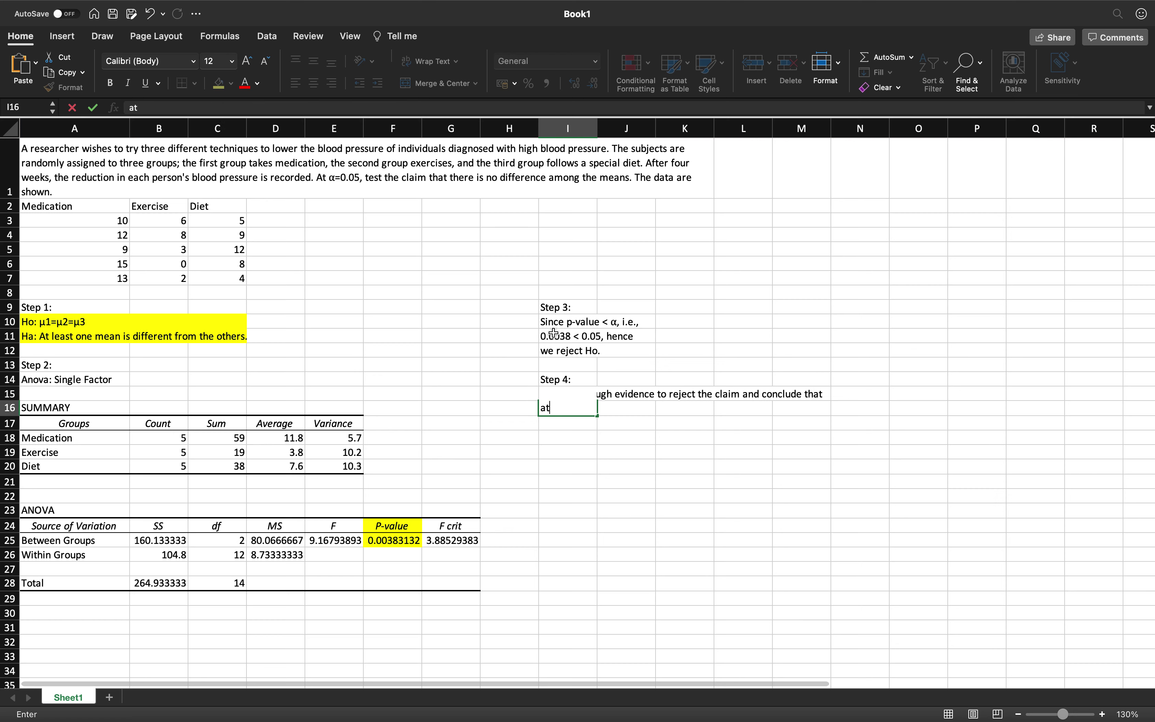
{"action": "type", "text": " least one mean is dif"}
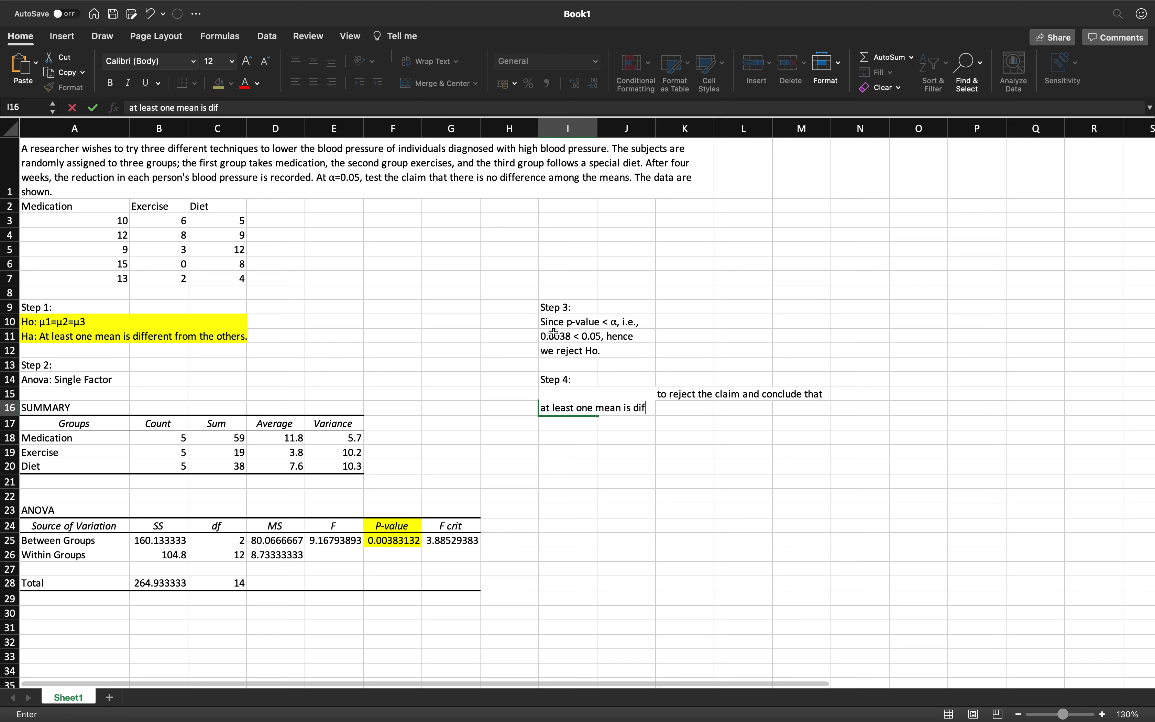
{"action": "type", "text": "ferent fo"}
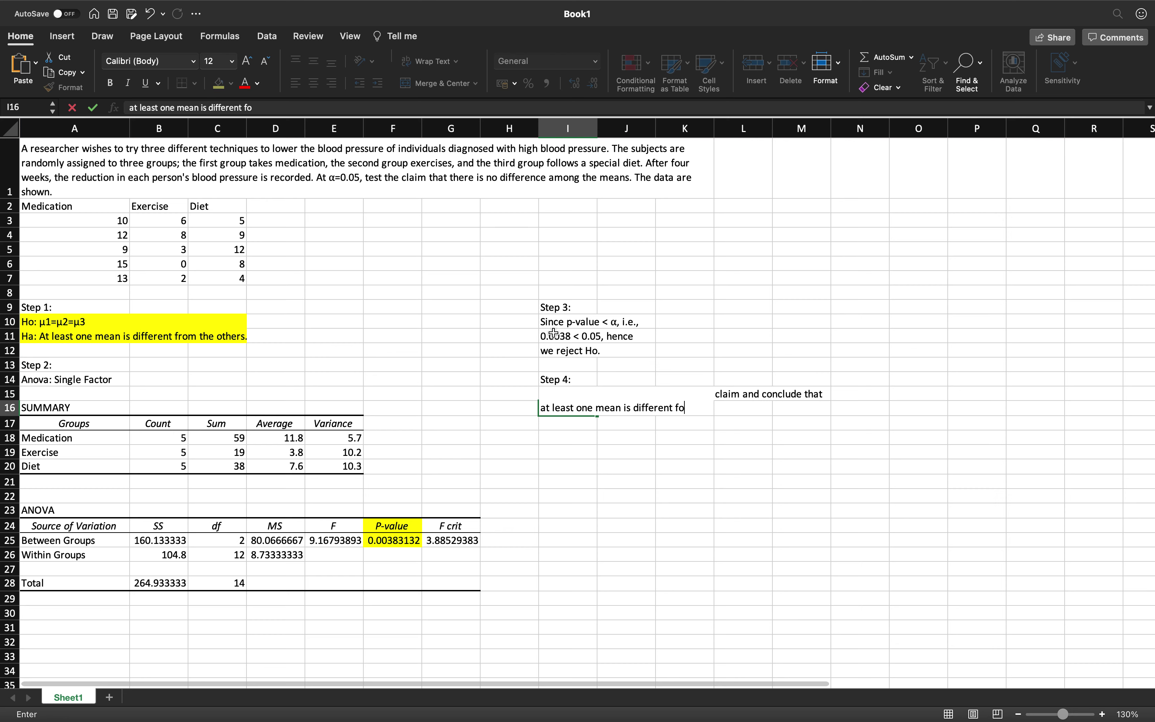
{"action": "type", "text": "rm the others."}
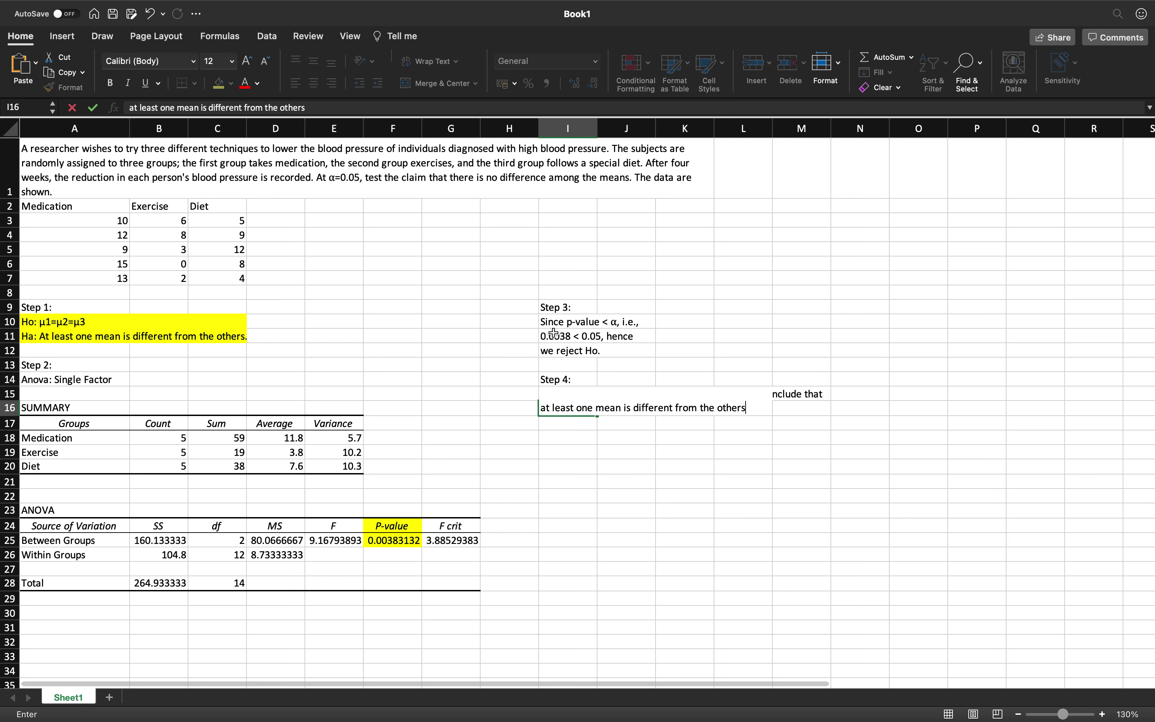
{"action": "key", "text": "Return"}
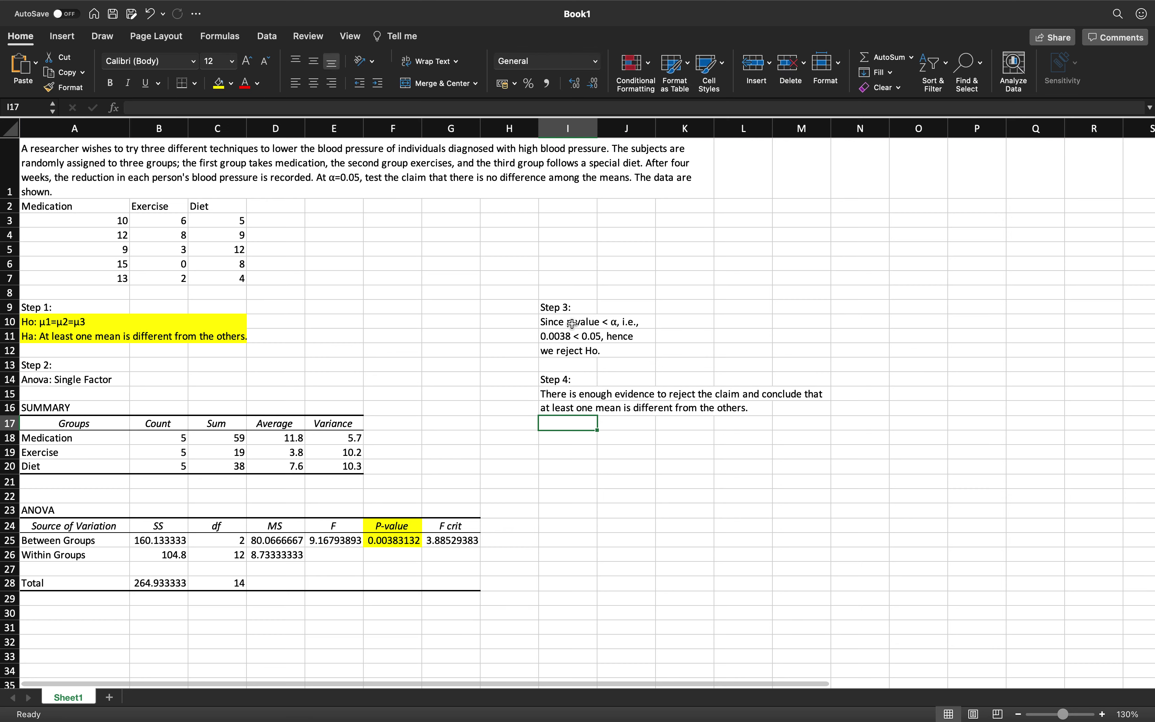
Step: Highlight the Step 3 decision in I10:J12 and the Step 4 conclusion in I15:M16 yellow
{"action": "left_click", "coordinate": [572, 323]}
{"action": "left_click_drag", "start_coordinate": [595, 340], "coordinate": [630, 351]}
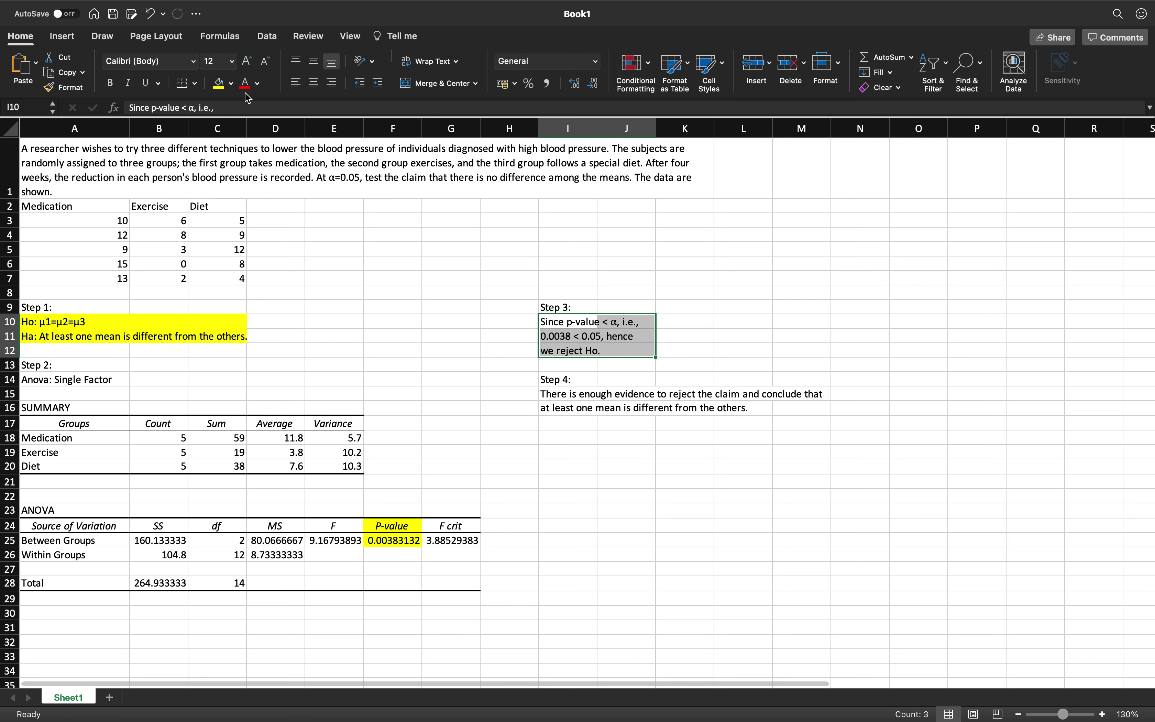
{"action": "left_click", "coordinate": [225, 86]}
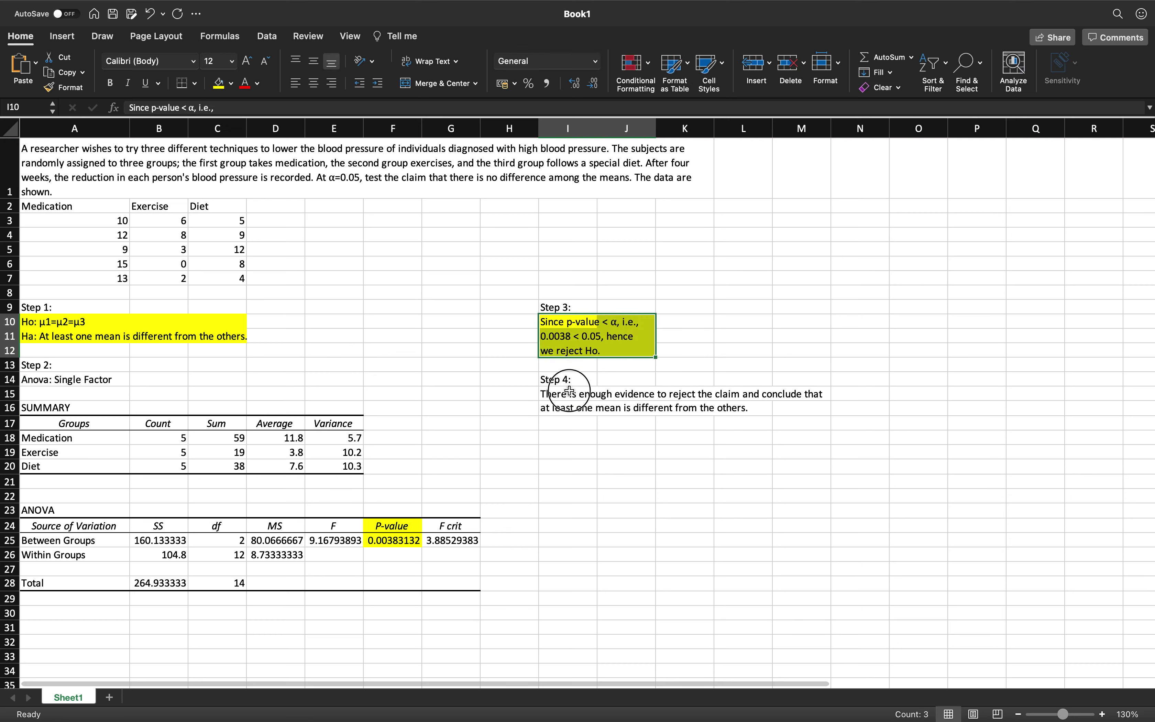
{"action": "left_click_drag", "start_coordinate": [570, 394], "coordinate": [784, 406]}
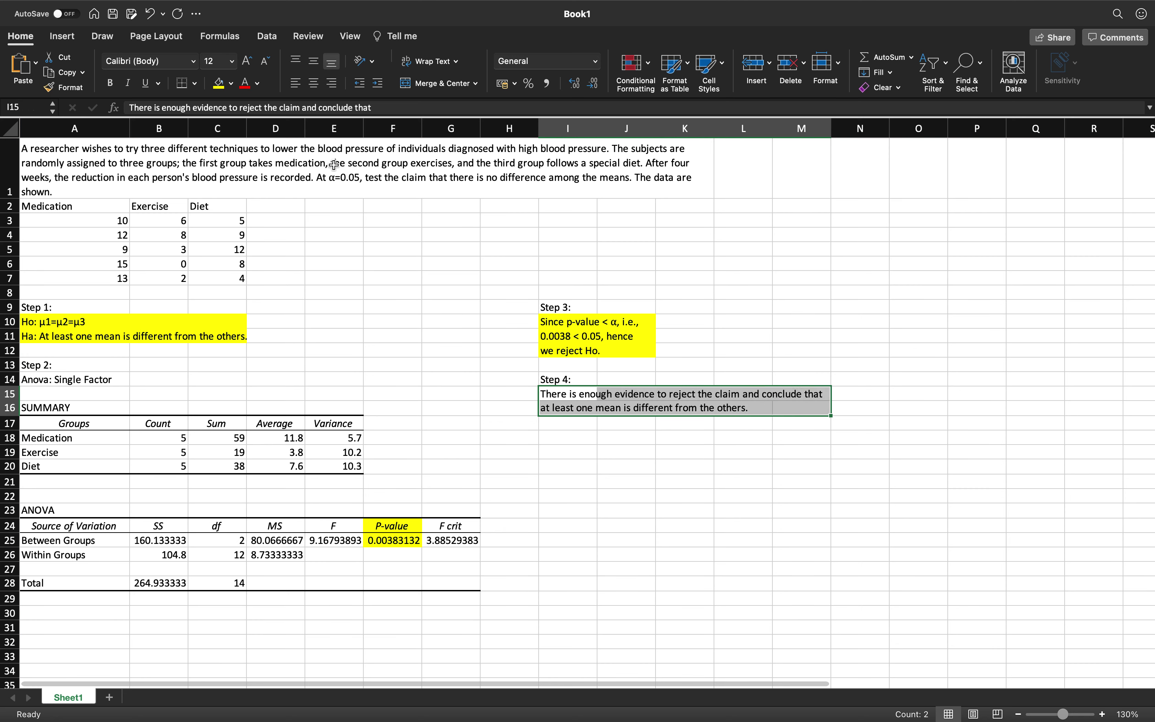
{"action": "left_click", "coordinate": [219, 84]}
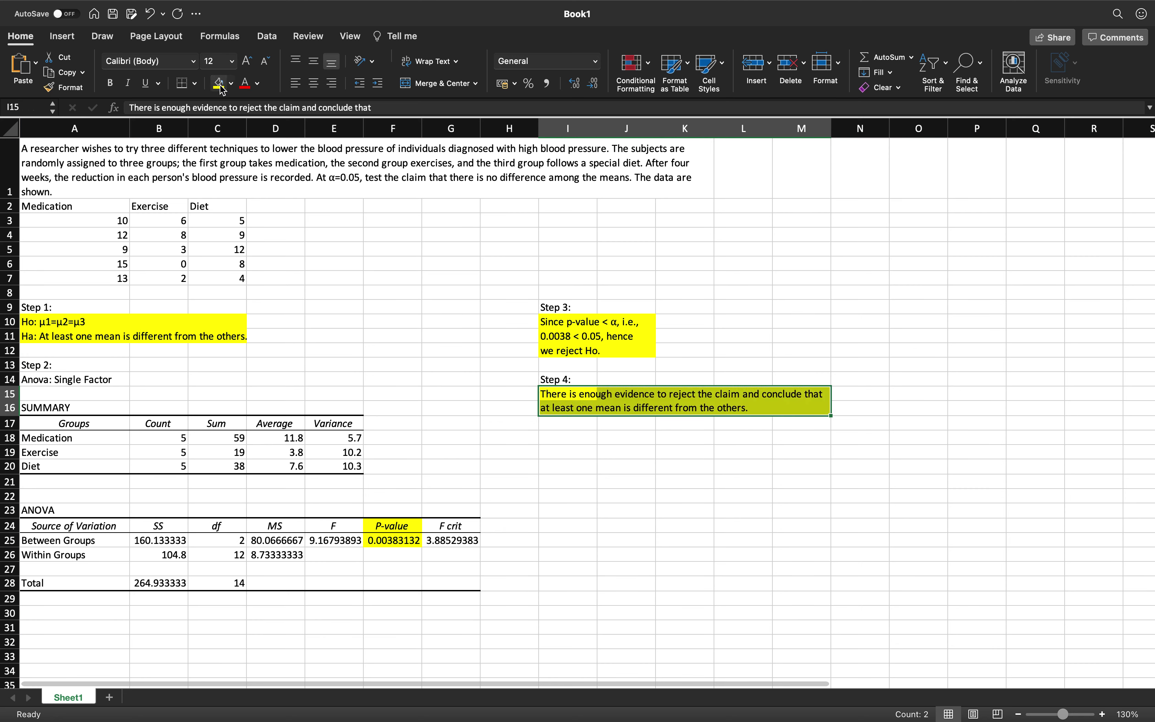
{"action": "left_click", "coordinate": [584, 451]}
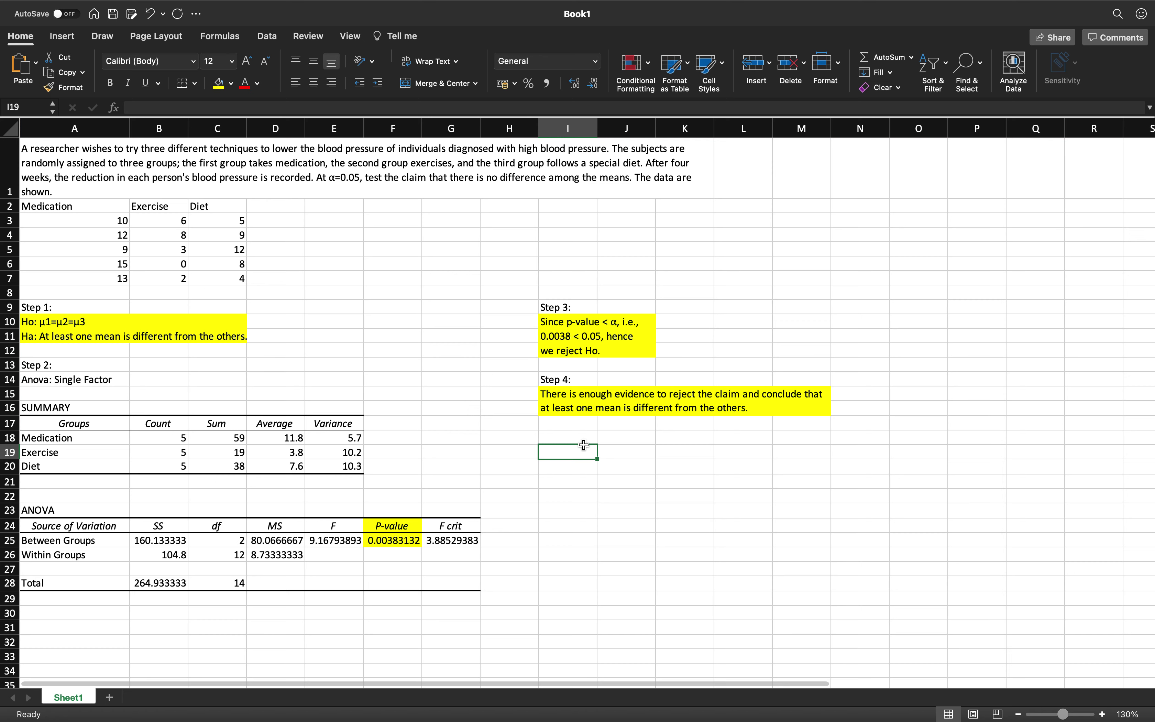
{"action": "left_click", "coordinate": [578, 424]}
Step: Enter 'or' in cell I17, correcting the stray typo
{"action": "type", "text": "ort"}
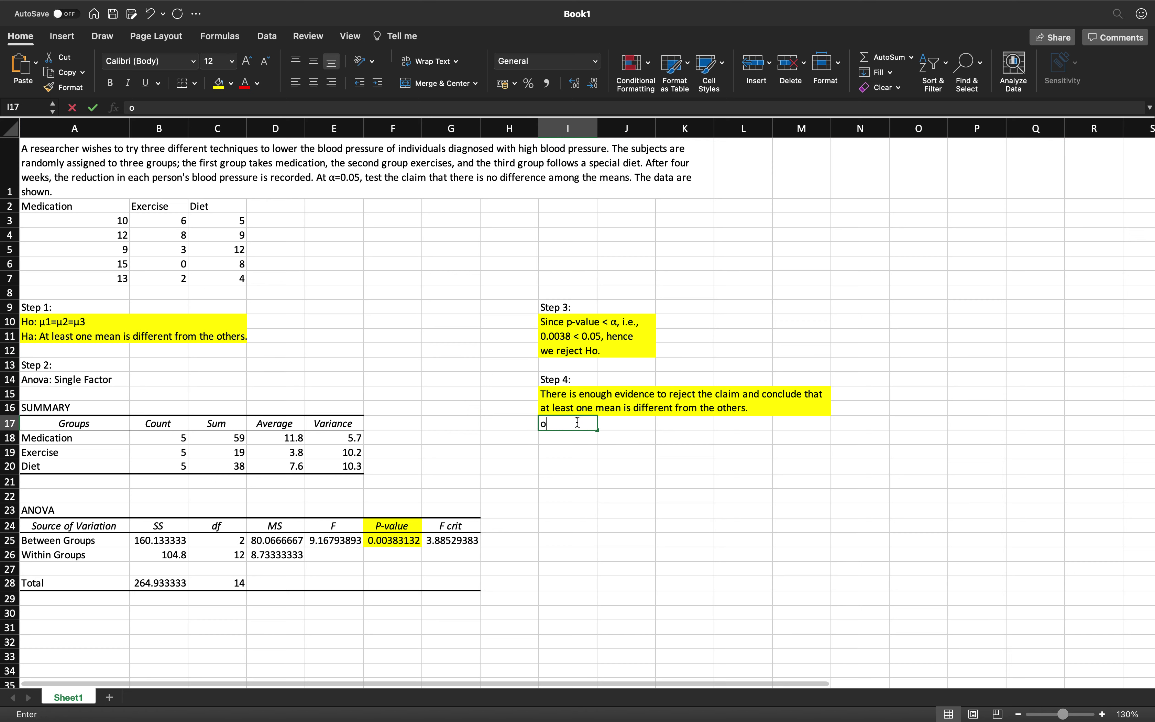
{"action": "key", "text": "Return"}
{"action": "left_click", "coordinate": [577, 423]}
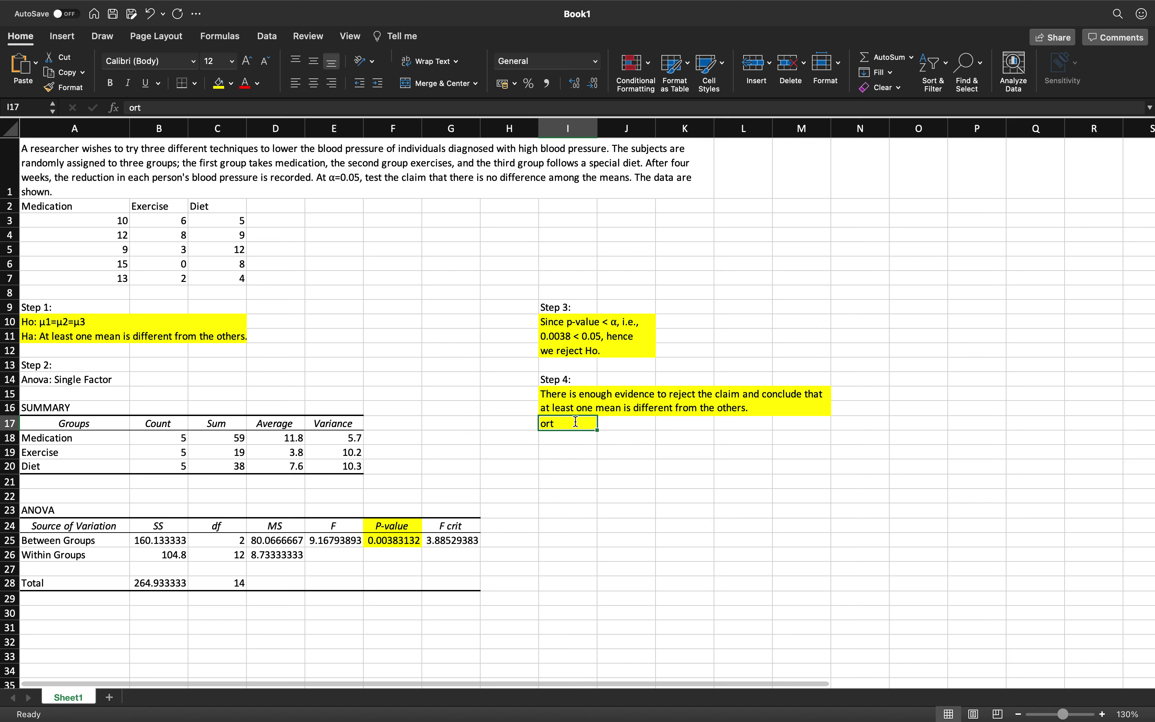
{"action": "double_click", "coordinate": [576, 421]}
{"action": "key", "text": "BackSpace"}
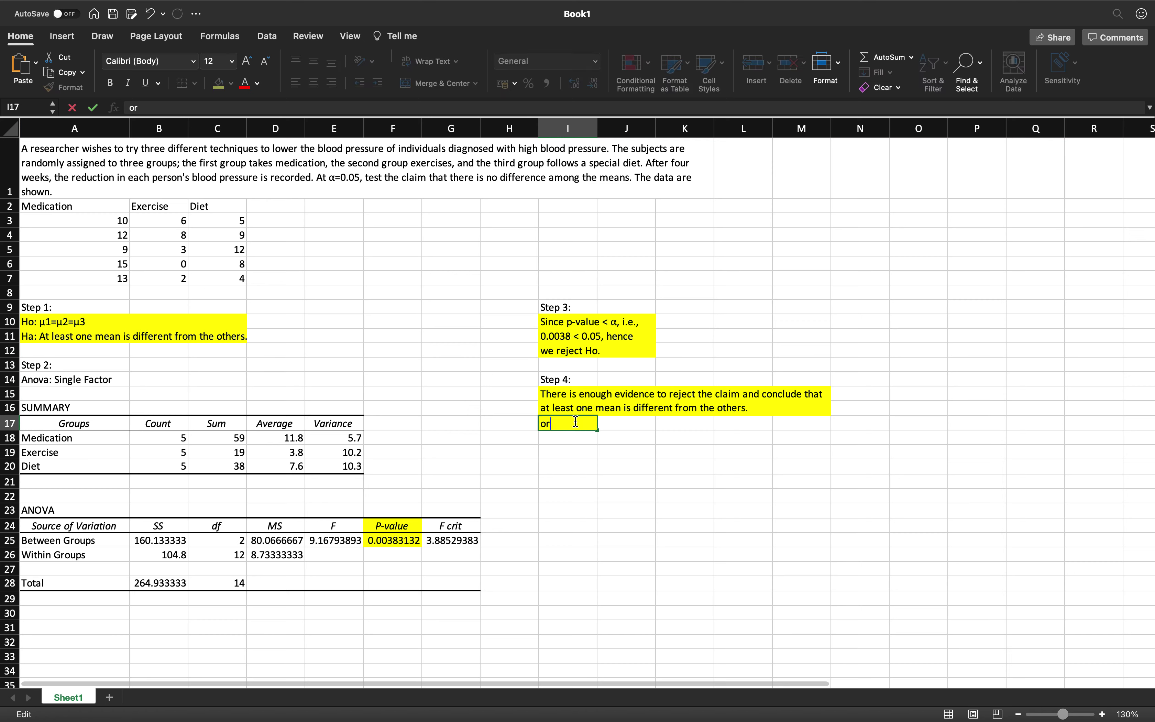
{"action": "key", "text": "Return"}
Step: Add 'There is a significant difference among the means' in I18 and fill J18:L18 yellow
{"action": "type", "text": "There"}
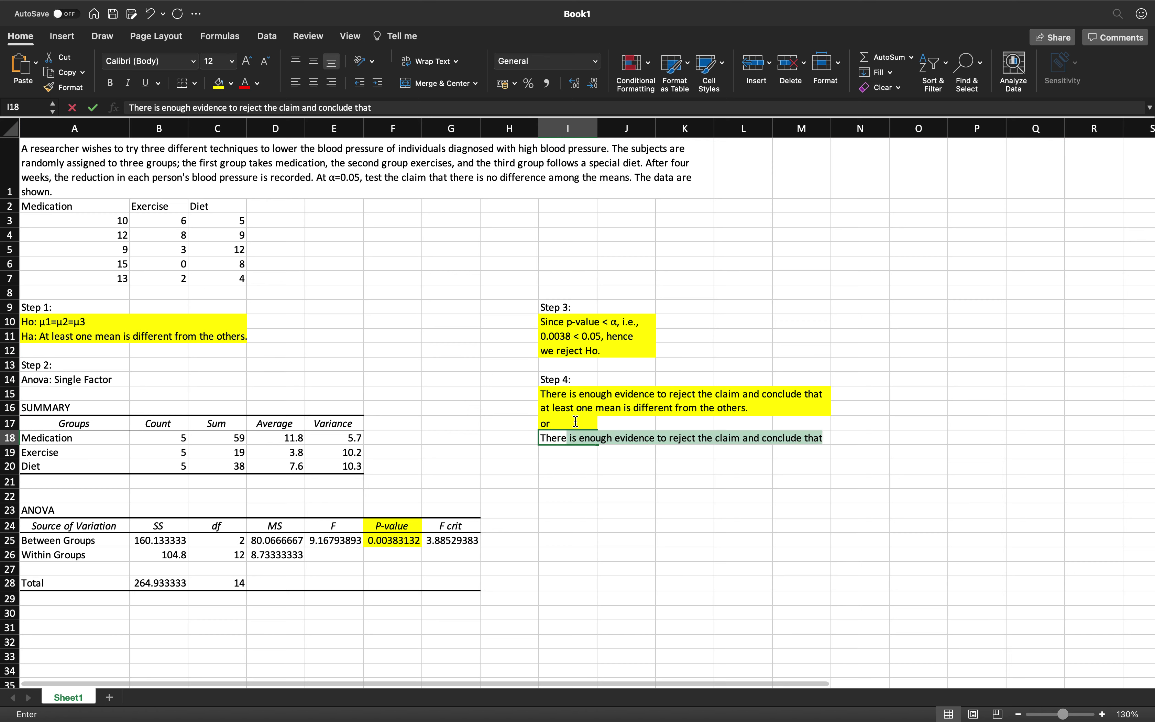
{"action": "type", "text": " is a s"}
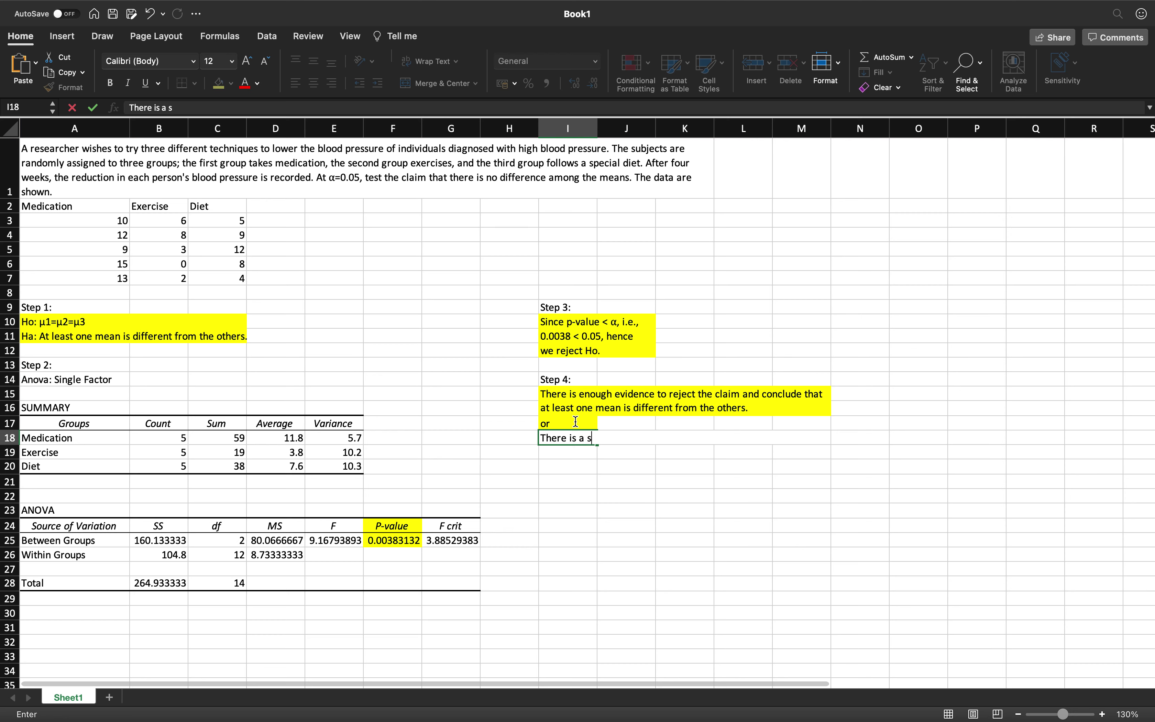
{"action": "type", "text": "ignificant difference"}
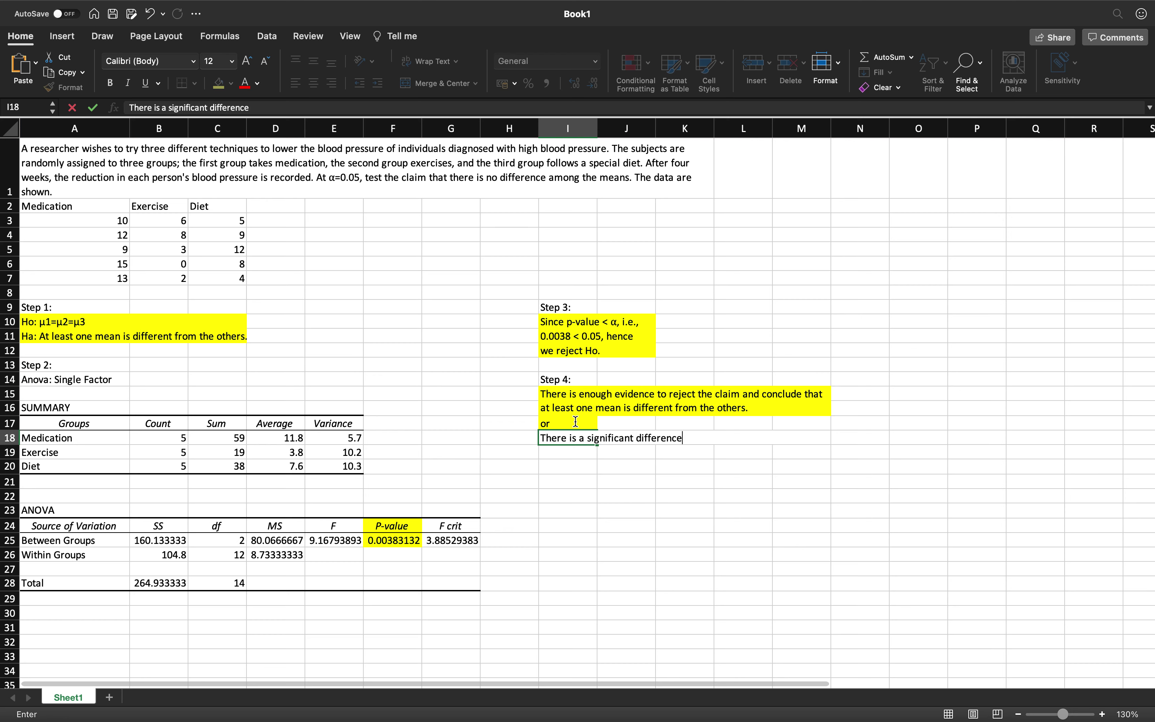
{"action": "type", "text": " among the means."}
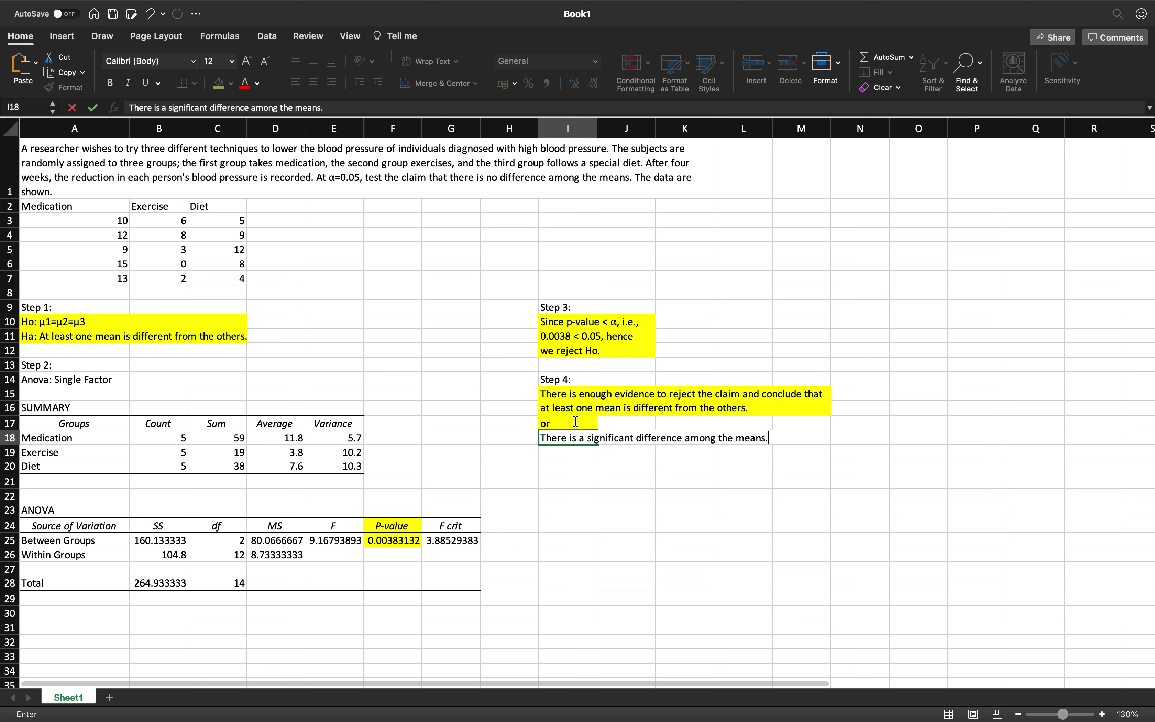
{"action": "key", "text": "Return"}
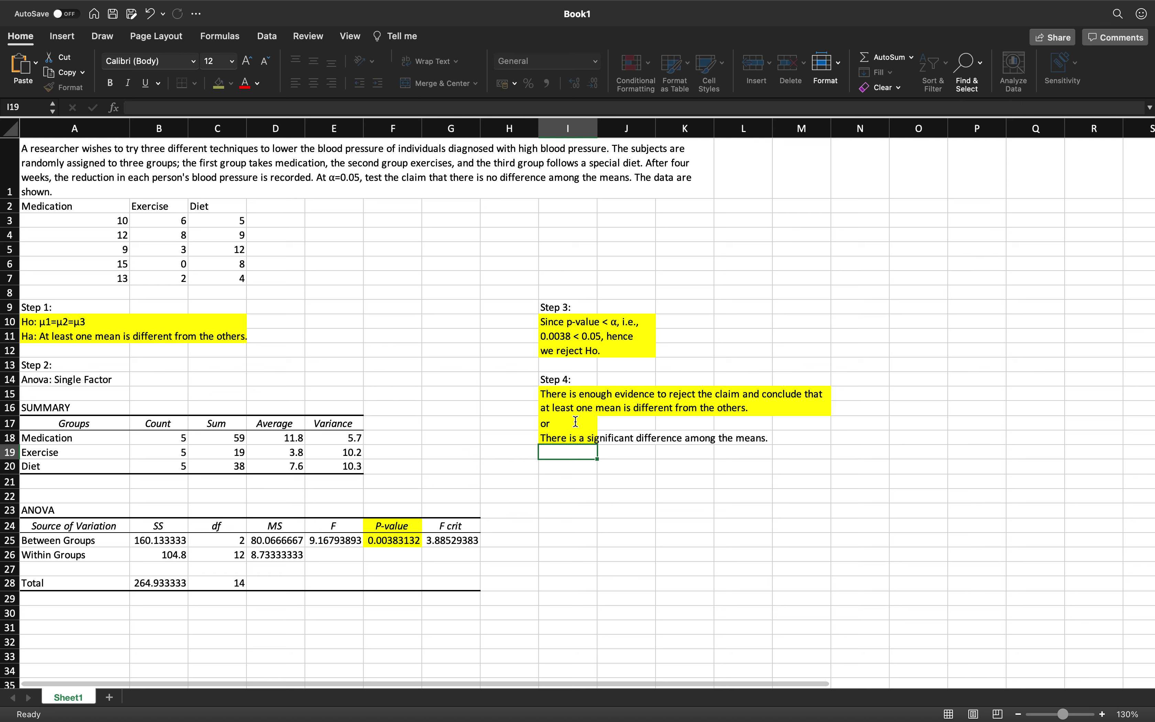
{"action": "left_click_drag", "start_coordinate": [600, 438], "coordinate": [745, 438]}
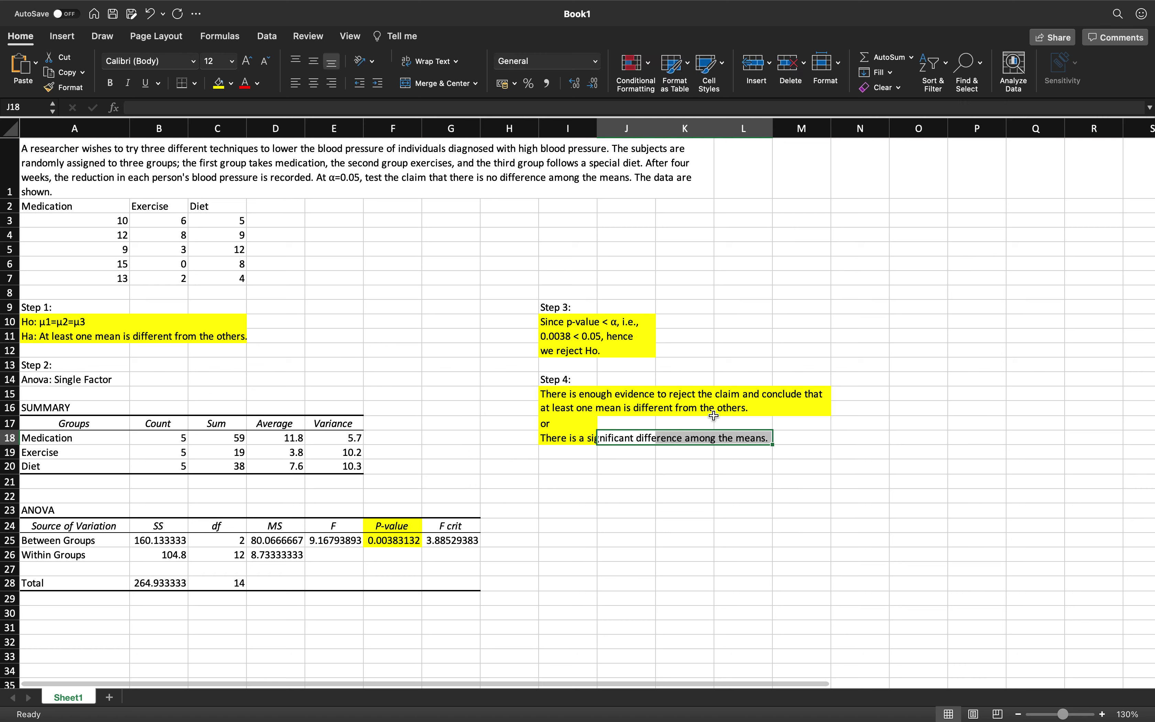
{"action": "left_click", "coordinate": [218, 83]}
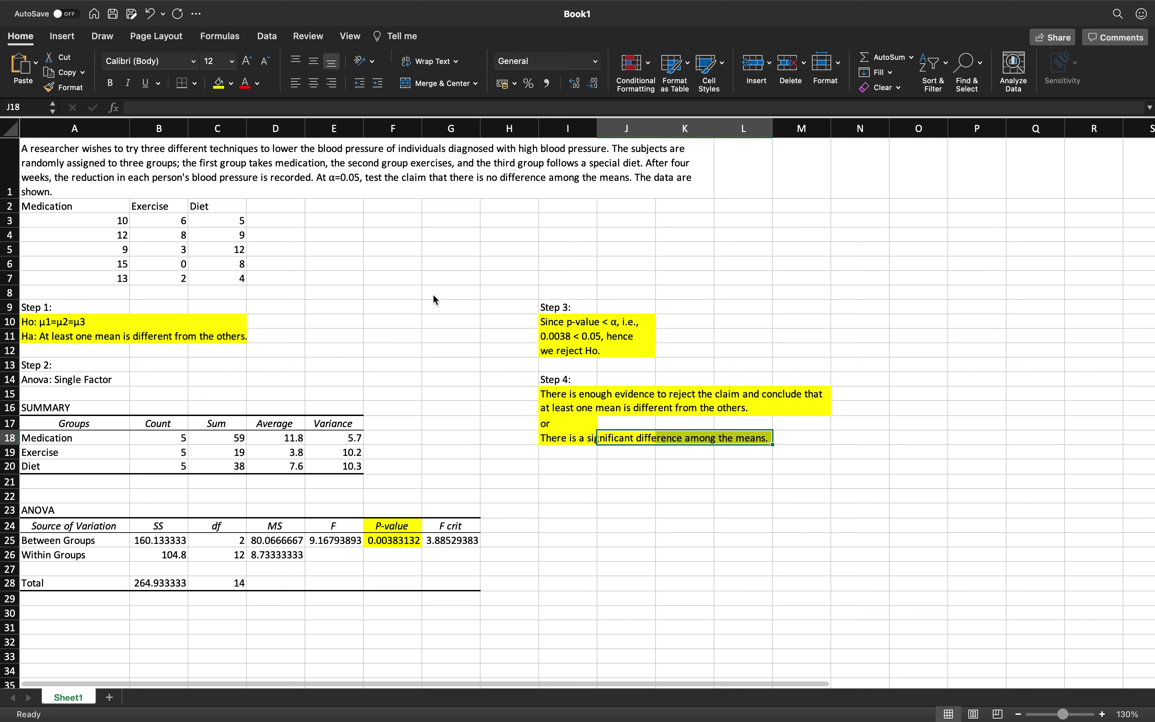
{"action": "left_click", "coordinate": [574, 457]}
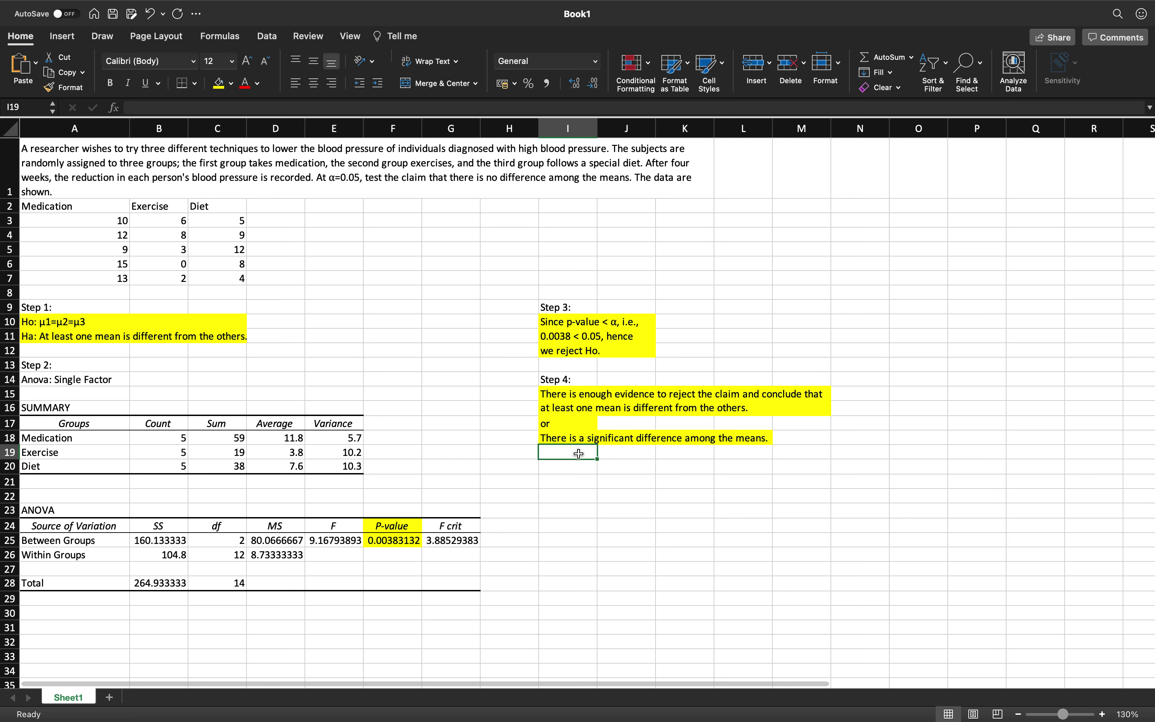
{"action": "left_click", "coordinate": [582, 440]}
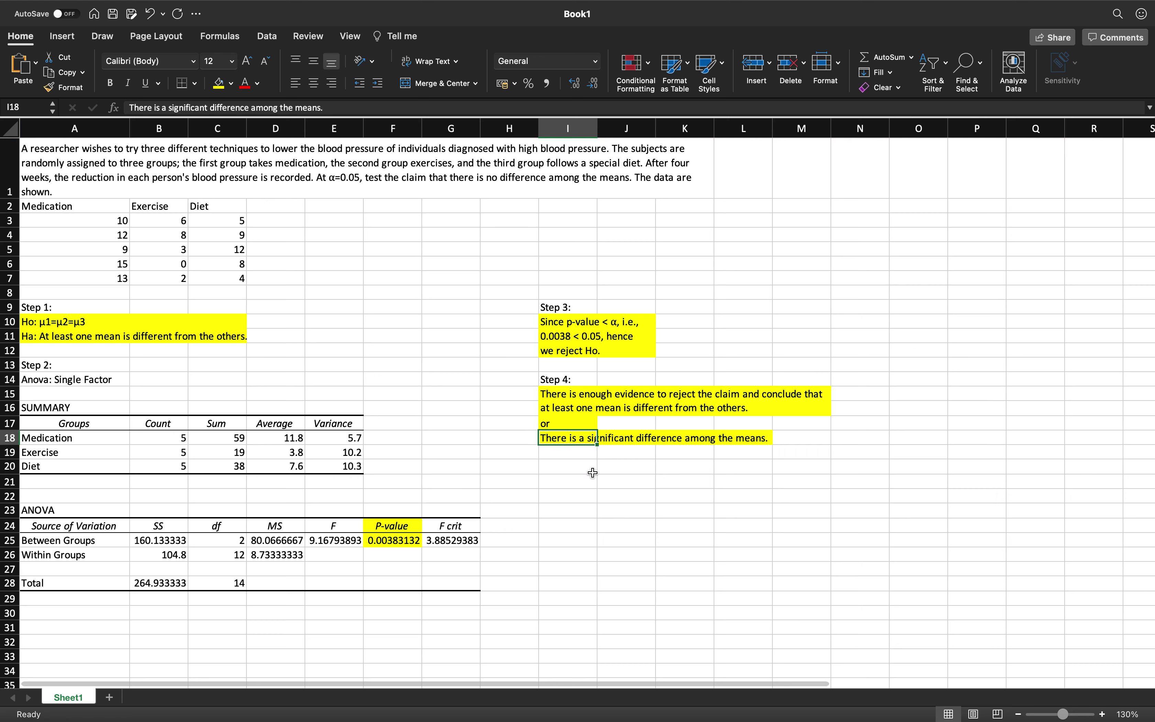